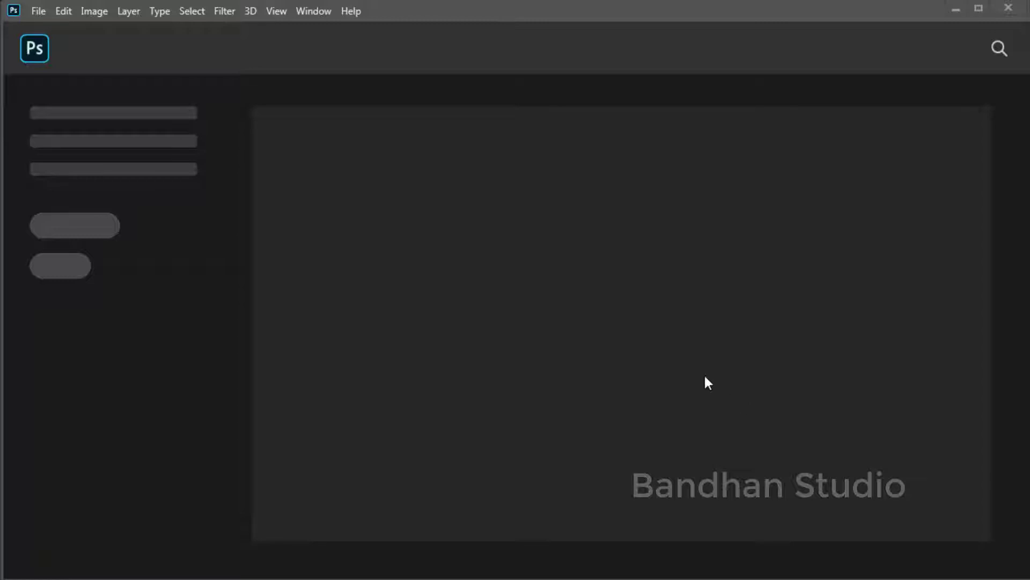
# Create a new white 1280 × 720 px, 300 ppi document from the Custom preset.
pyautogui.click(38, 11)
pyautogui.click(43, 25)
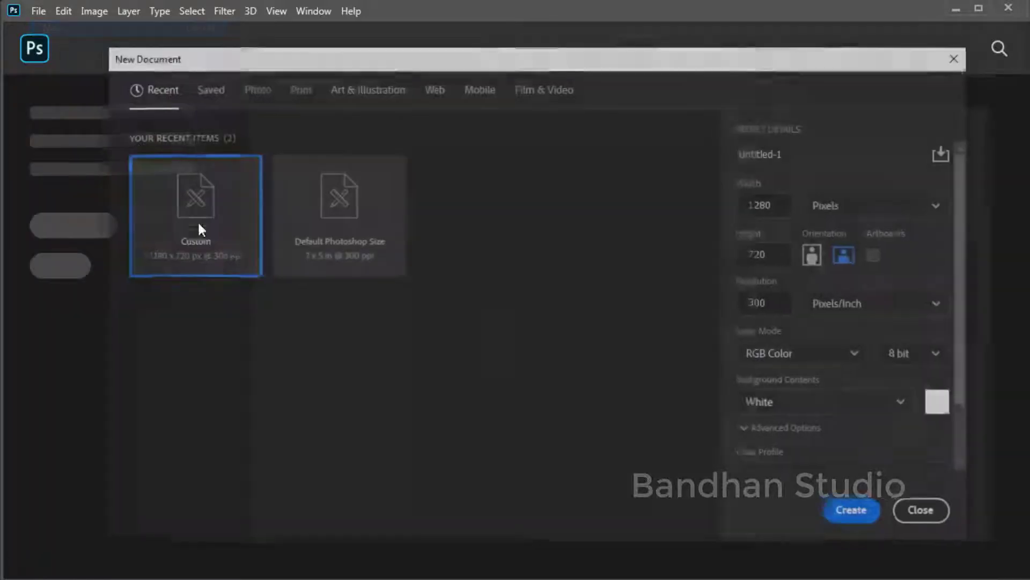
pyautogui.click(842, 513)
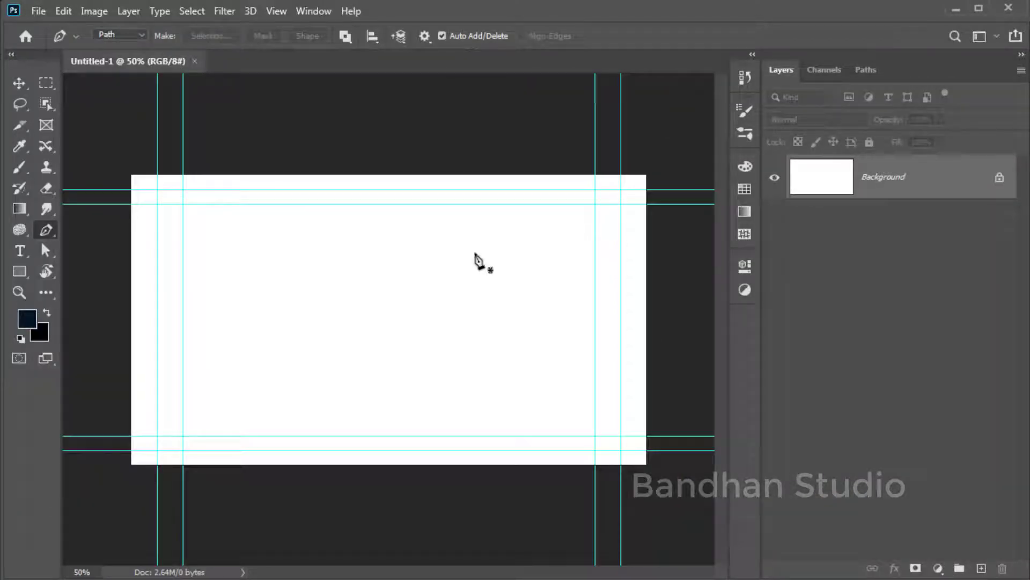
# Drag the left, top, right and bottom guides off the canvas into the grey workspace.
pyautogui.click(19, 83)
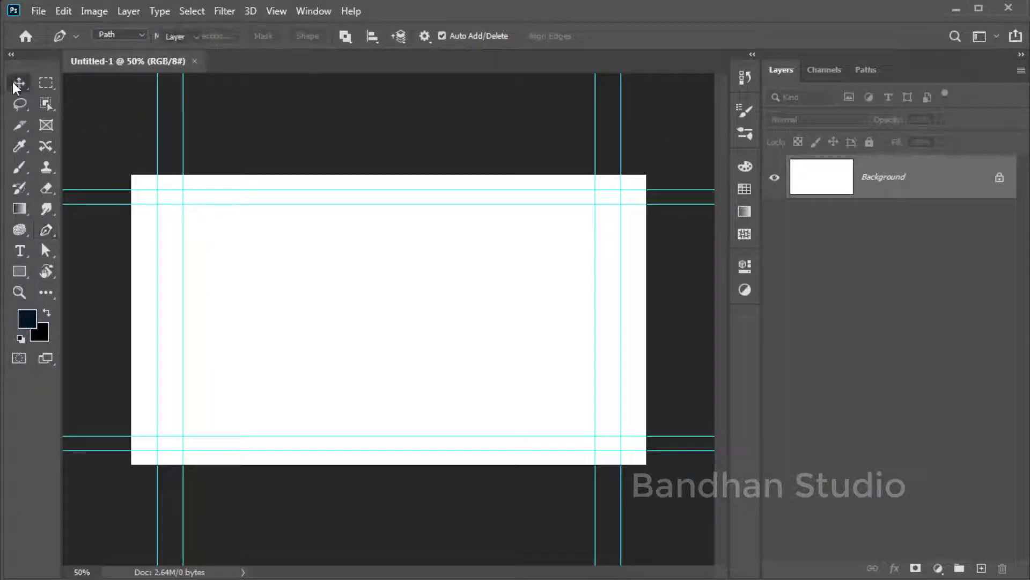
pyautogui.moveTo(182, 220); pyautogui.dragTo(56, 223)
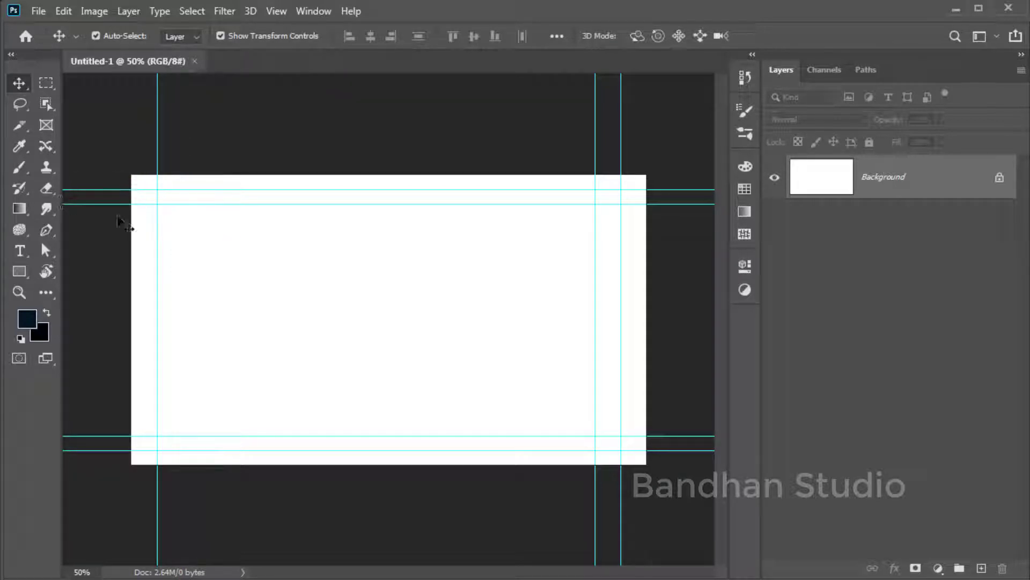
pyautogui.moveTo(157, 228); pyautogui.dragTo(68, 202)
pyautogui.moveTo(267, 189); pyautogui.dragTo(275, 111)
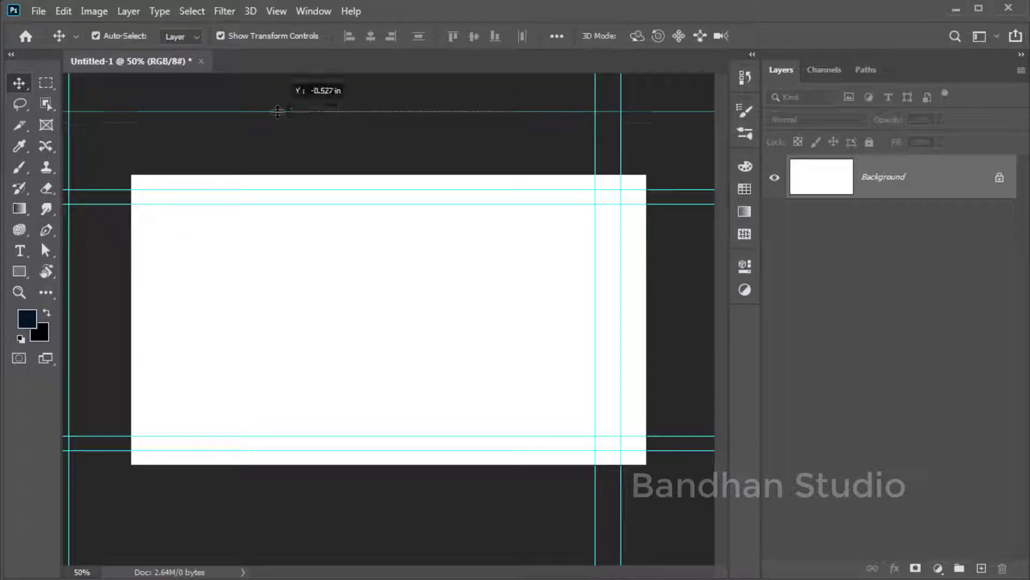
pyautogui.moveTo(311, 204); pyautogui.dragTo(322, 130)
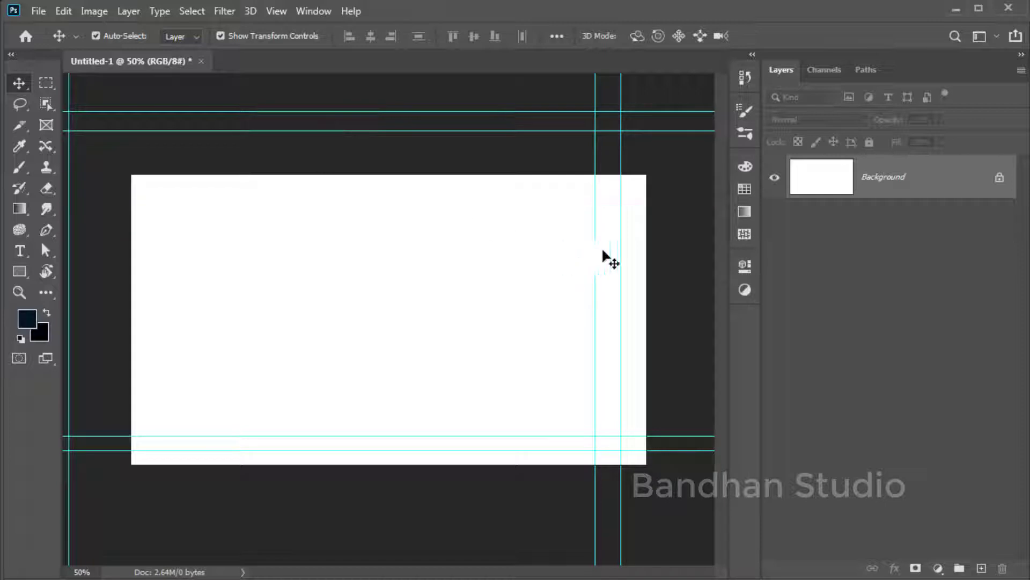
pyautogui.moveTo(621, 249); pyautogui.dragTo(697, 242)
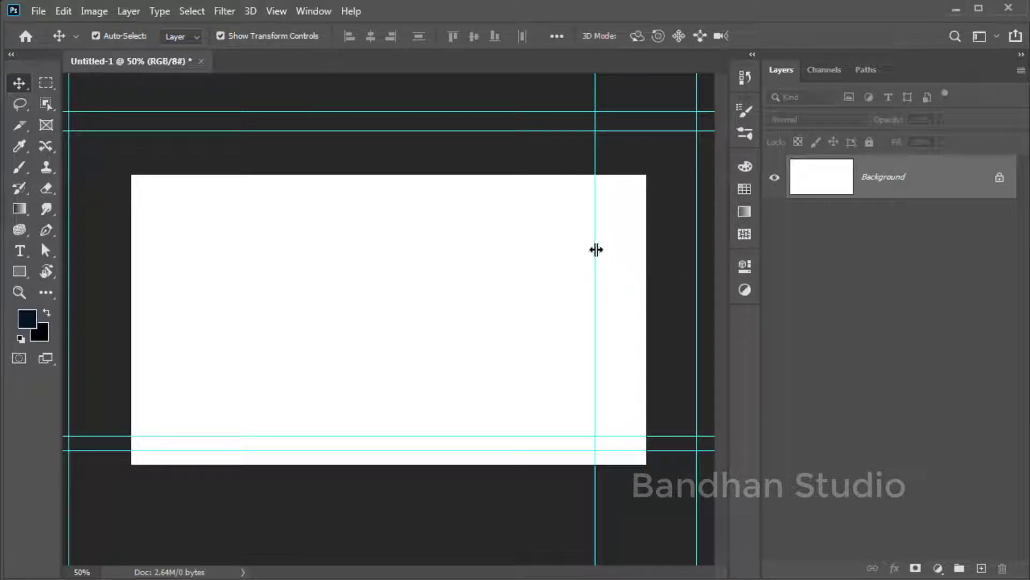
pyautogui.moveTo(596, 249); pyautogui.dragTo(730, 252)
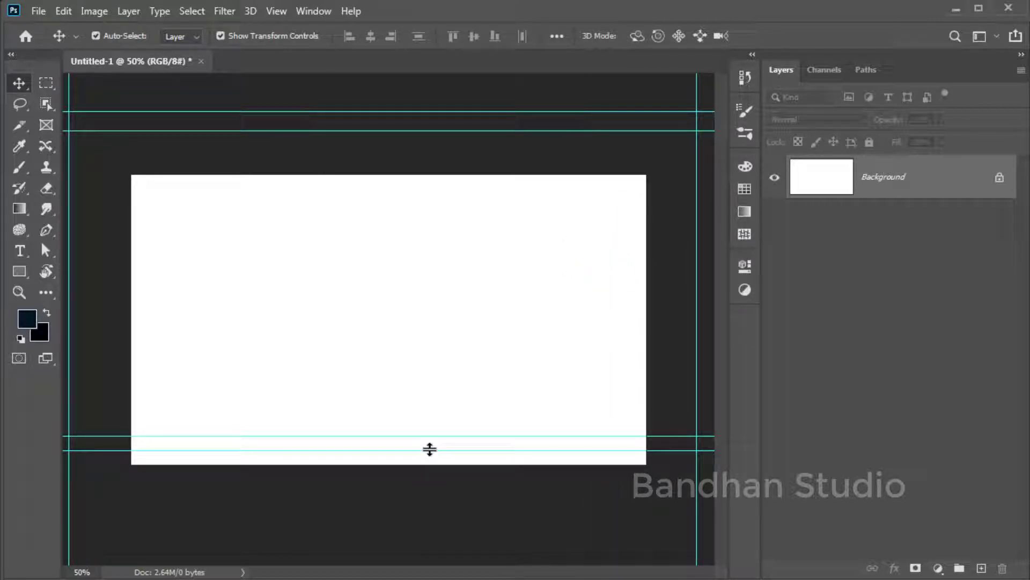
pyautogui.moveTo(428, 450); pyautogui.dragTo(427, 552)
pyautogui.moveTo(428, 436); pyautogui.dragTo(429, 549)
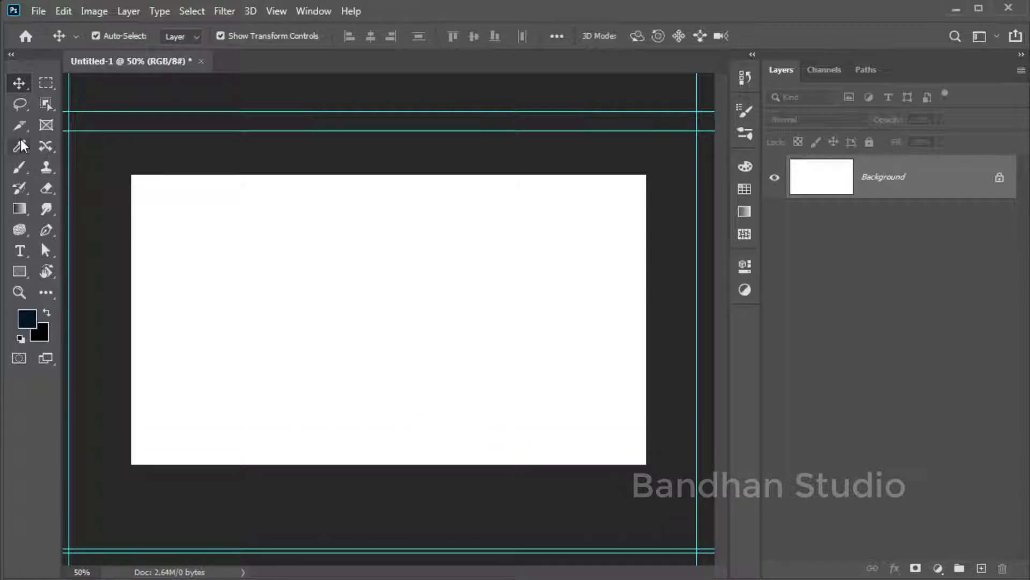
# Paint a few curved brush test strokes, undo them, and reset colours to black and white.
pyautogui.click(25, 170)
pyautogui.moveTo(229, 252); pyautogui.dragTo(387, 408)
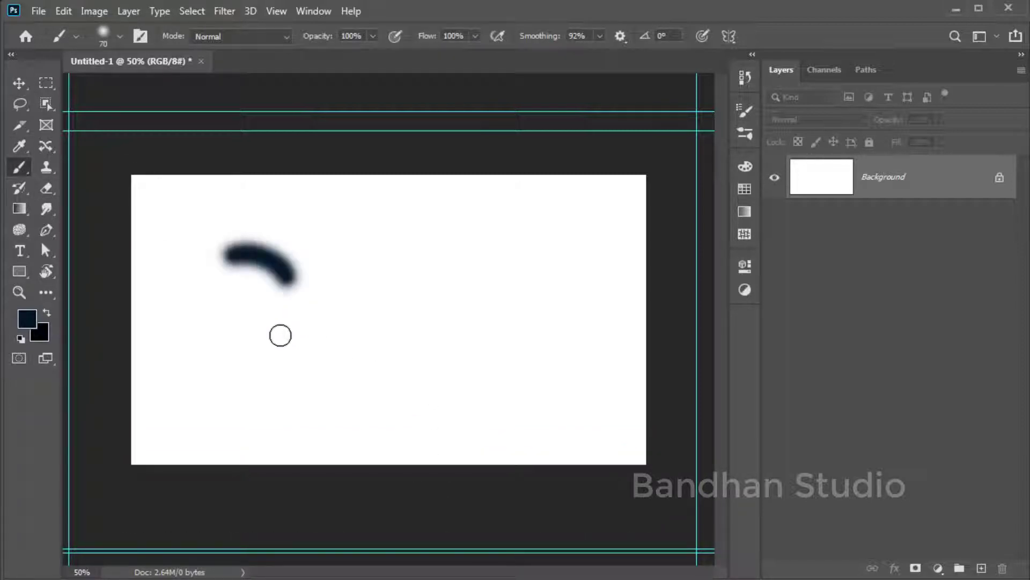
pyautogui.moveTo(464, 241); pyautogui.dragTo(382, 412)
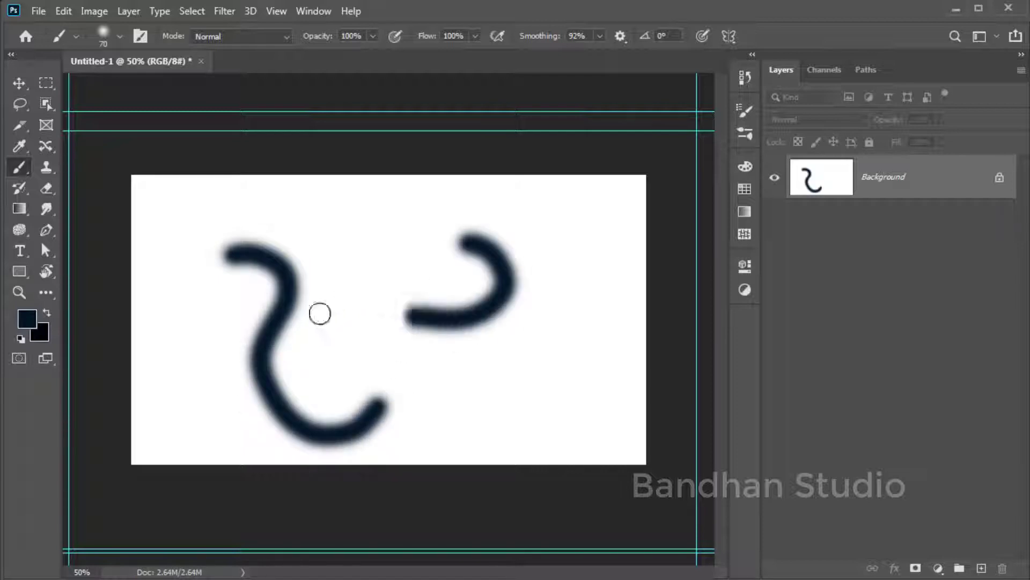
pyautogui.moveTo(557, 308); pyautogui.dragTo(559, 338)
pyautogui.moveTo(560, 405)
pyautogui.mouseDown()
pyautogui.moveTo(455, 426)
pyautogui.moveTo(602, 430)
pyautogui.moveTo(446, 430)
pyautogui.moveTo(456, 394)
pyautogui.mouseUp()
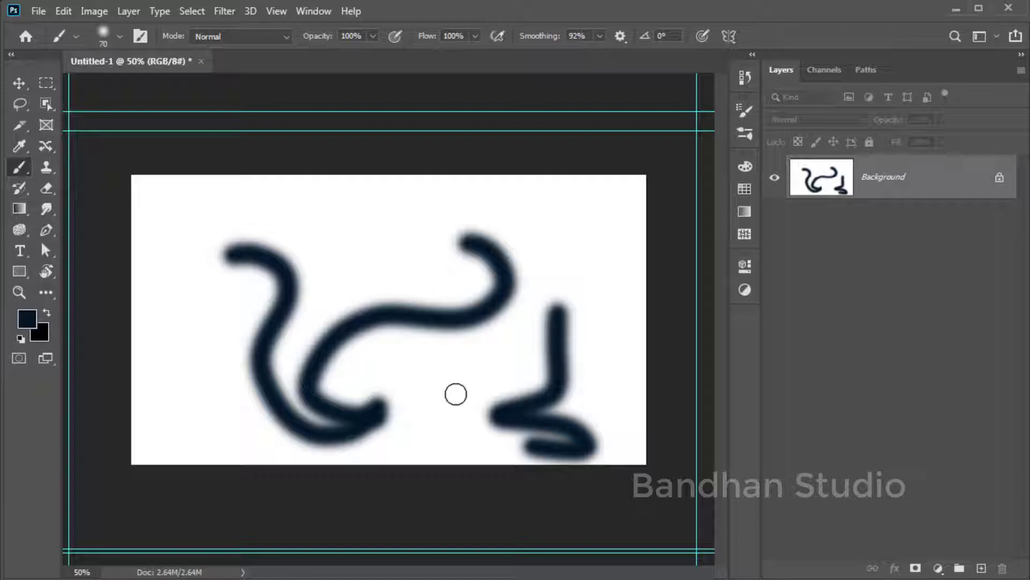
pyautogui.hotkey('ctrl', 'z')
pyautogui.hotkey('ctrl', 'z')
pyautogui.hotkey('ctrl', 'z')
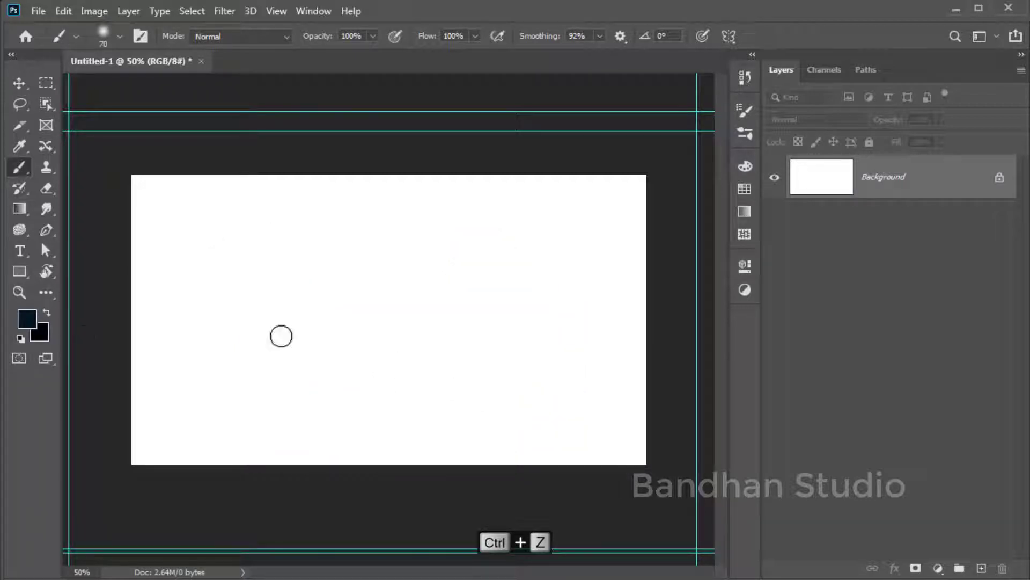
pyautogui.click(21, 339)
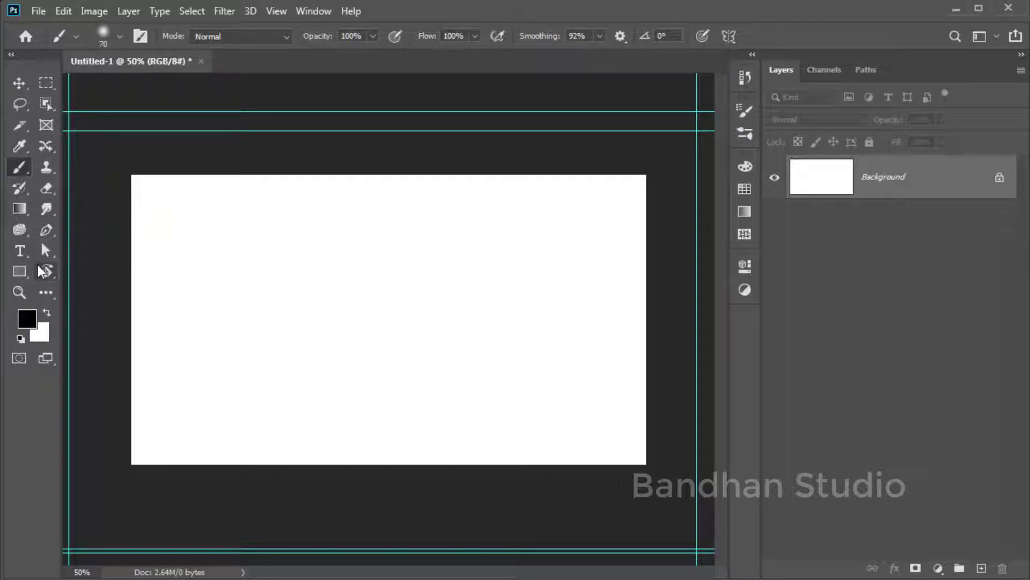
# Draw a three-anchor S-curve Pen path rising from the lower left, in Path mode.
pyautogui.click(49, 232)
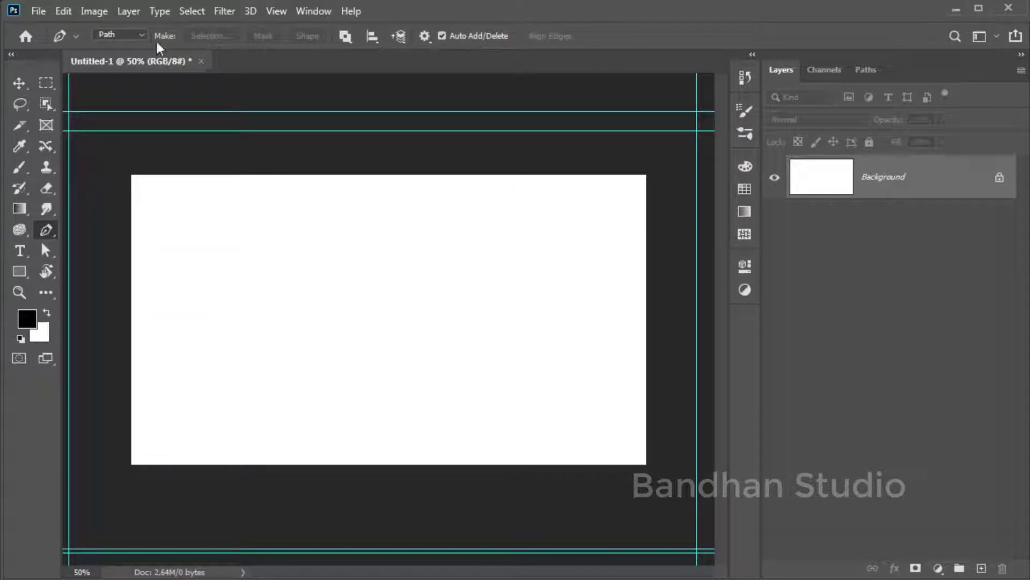
pyautogui.click(140, 34)
pyautogui.click(244, 417)
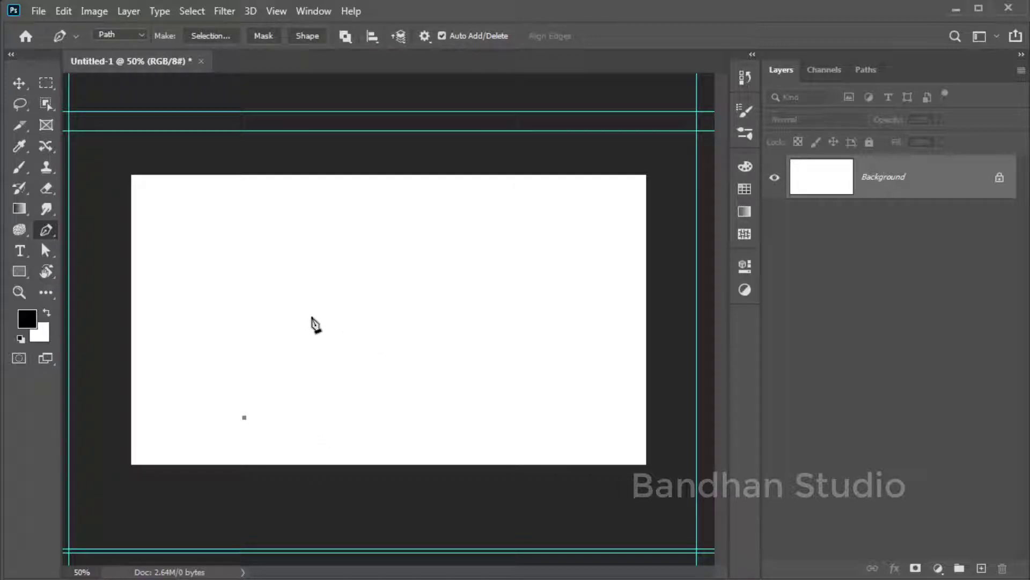
pyautogui.moveTo(342, 311)
pyautogui.mouseDown()
pyautogui.moveTo(309, 264)
pyautogui.moveTo(338, 195)
pyautogui.mouseUp()
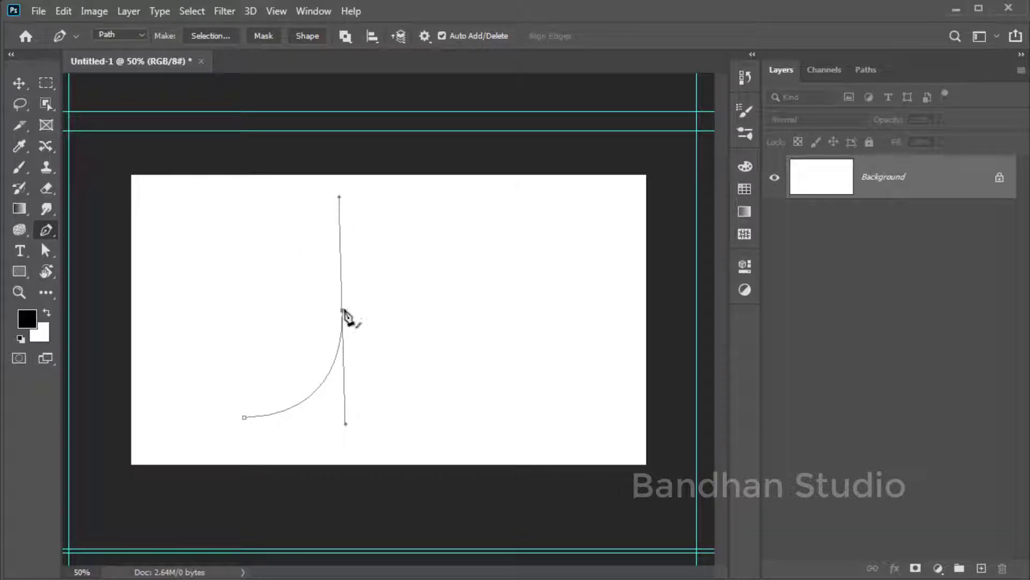
pyautogui.click(342, 311)
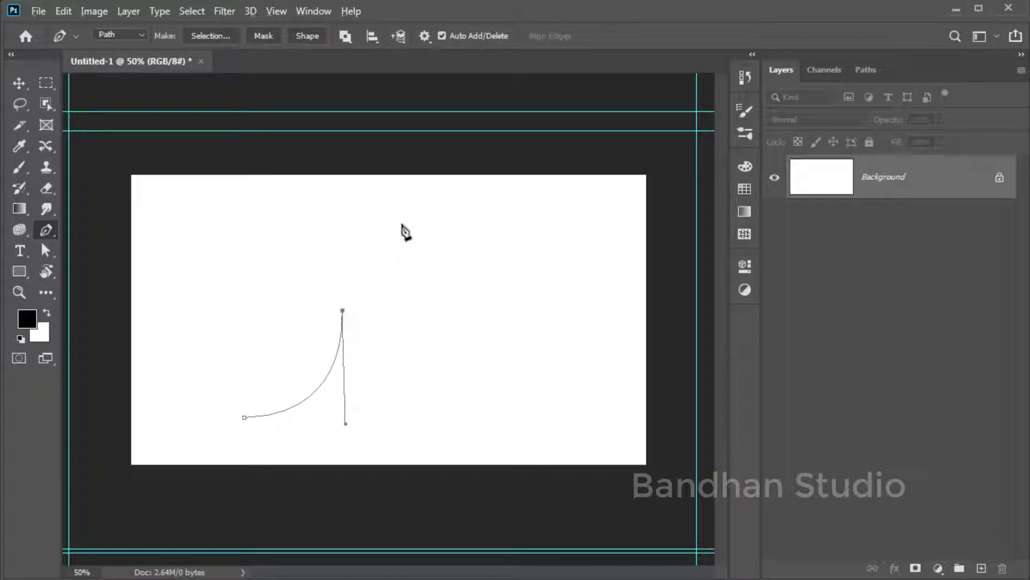
pyautogui.moveTo(409, 208); pyautogui.dragTo(486, 198)
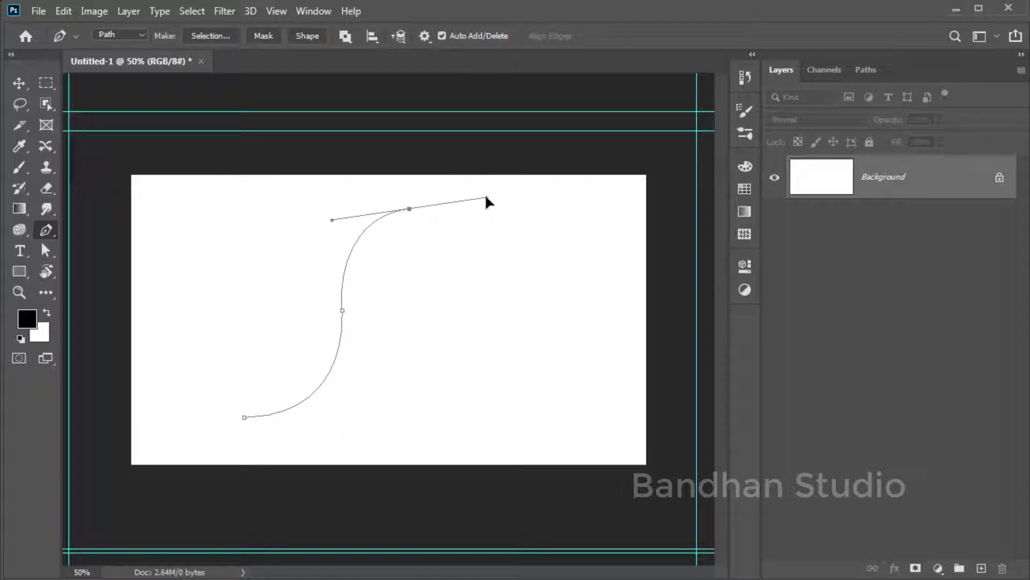
pyautogui.click(409, 209)
# Choose the Soft Round Pressure Size brush preset at 70 px, 0% hardness.
pyautogui.rightClick(188, 253)
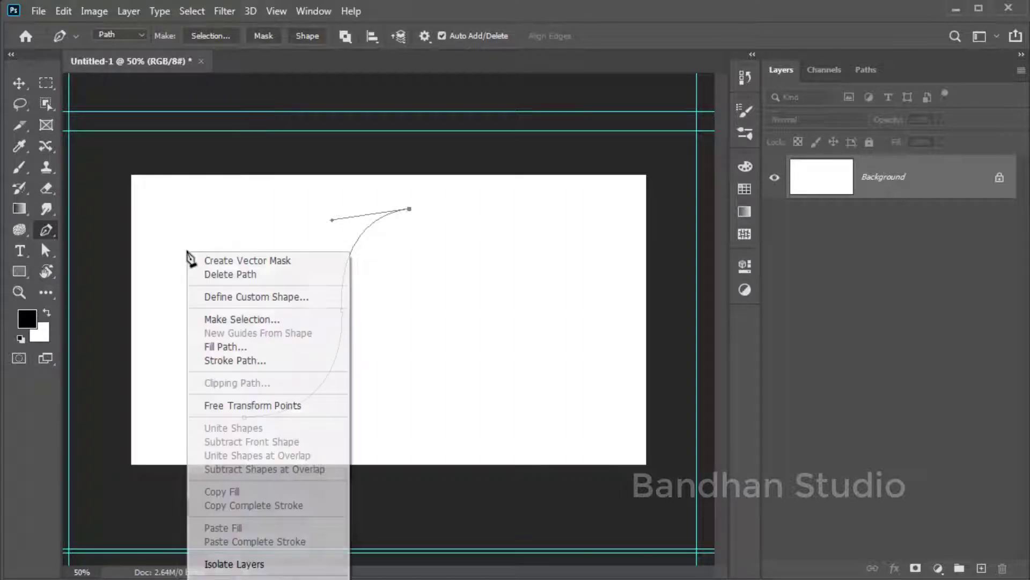
pyautogui.click(19, 167)
pyautogui.rightClick(233, 243)
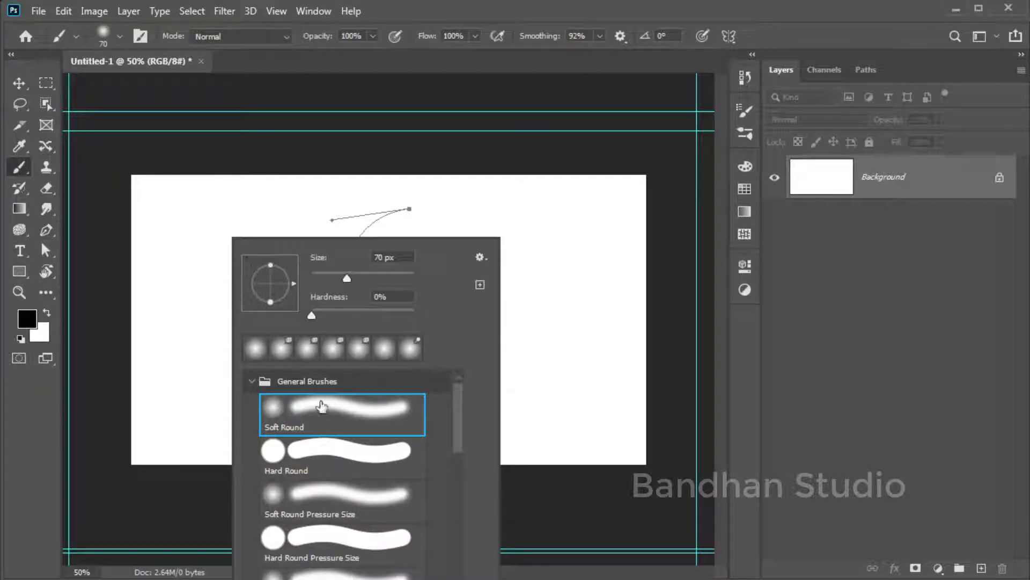
pyautogui.scroll(2, 336, 369)
pyautogui.scroll(-1, 335, 369)
pyautogui.scroll(-2, 573, 297)
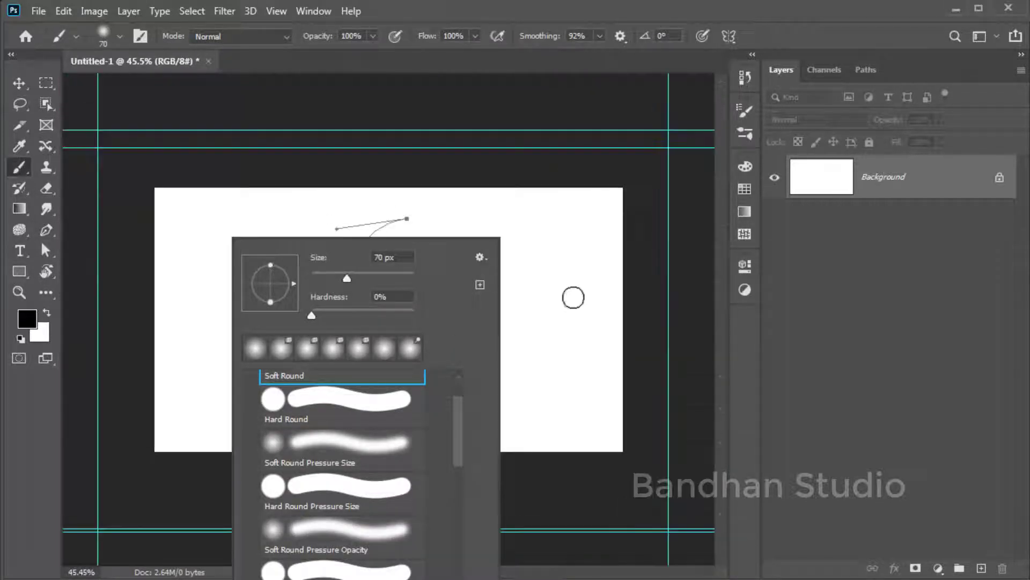
pyautogui.scroll(1, 573, 296)
pyautogui.scroll(2, 457, 426)
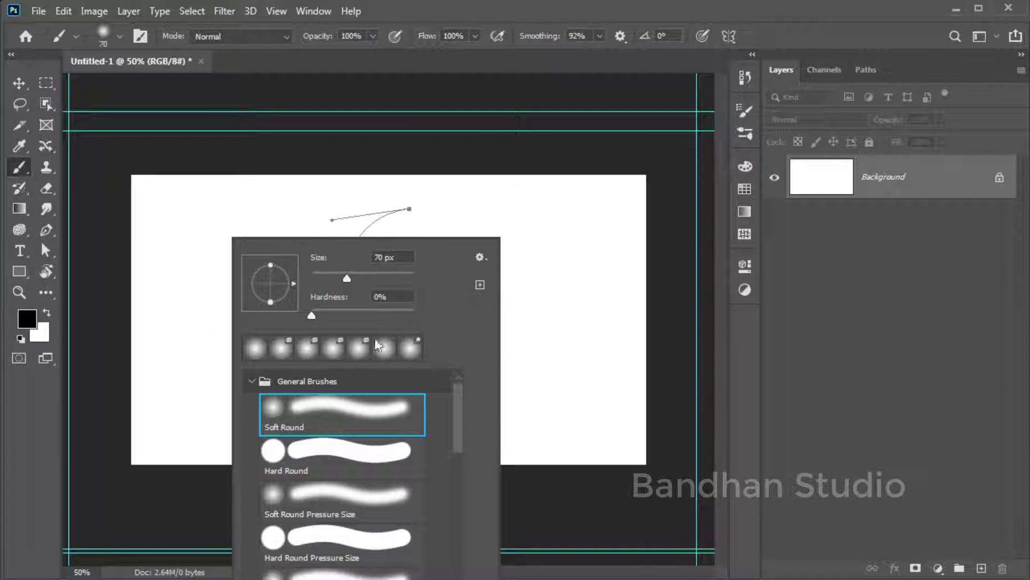
pyautogui.click(333, 495)
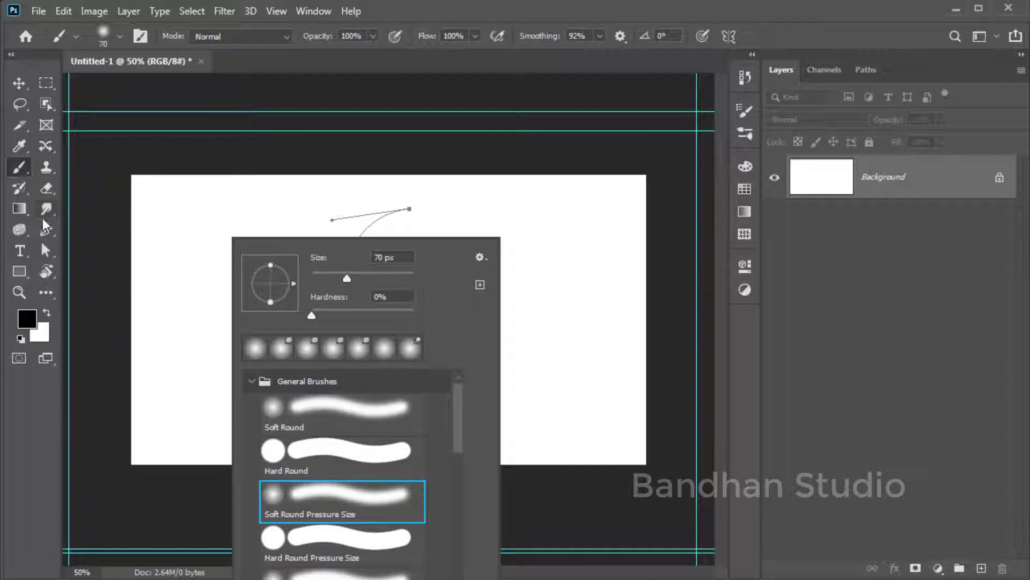
pyautogui.click(52, 239)
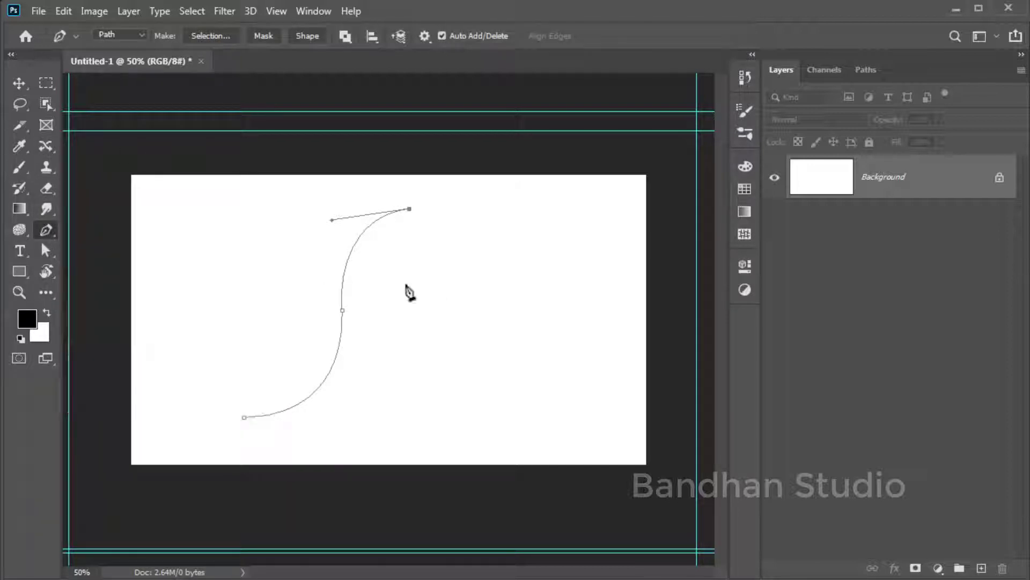
# Stroke the S path with the 70 px soft black brush, Tool set to Brush.
pyautogui.rightClick(348, 310)
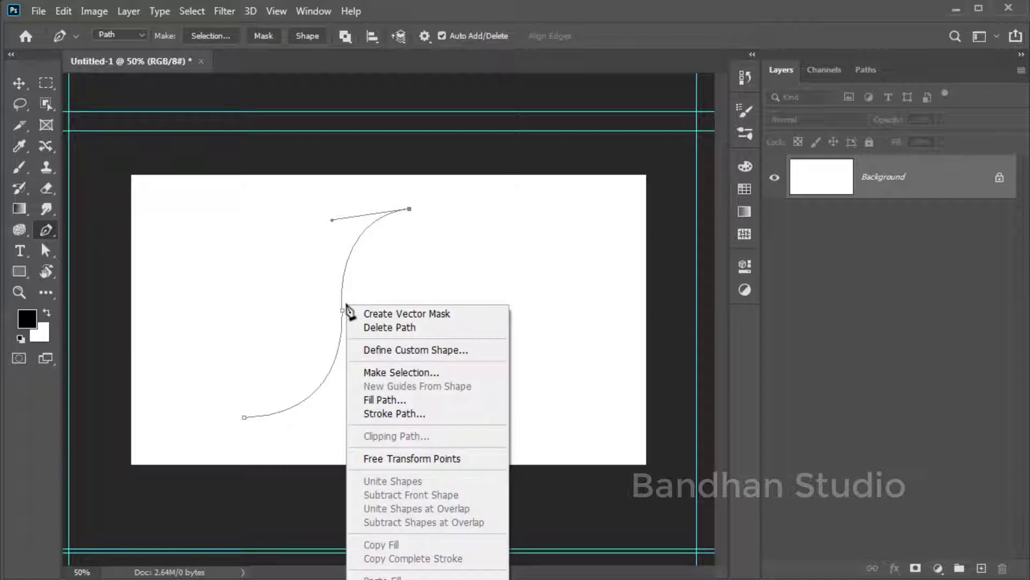
pyautogui.click(410, 413)
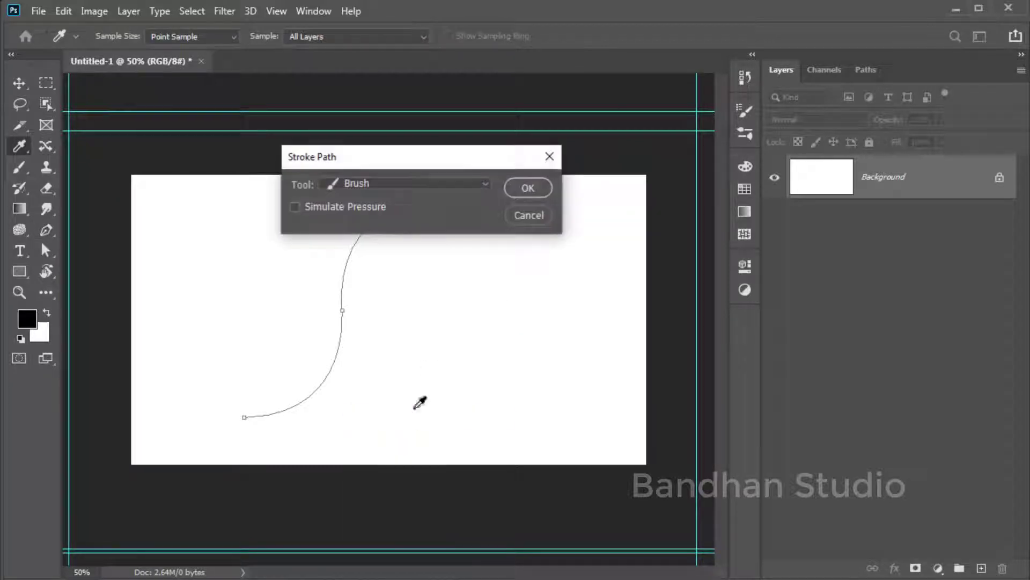
pyautogui.click(442, 183)
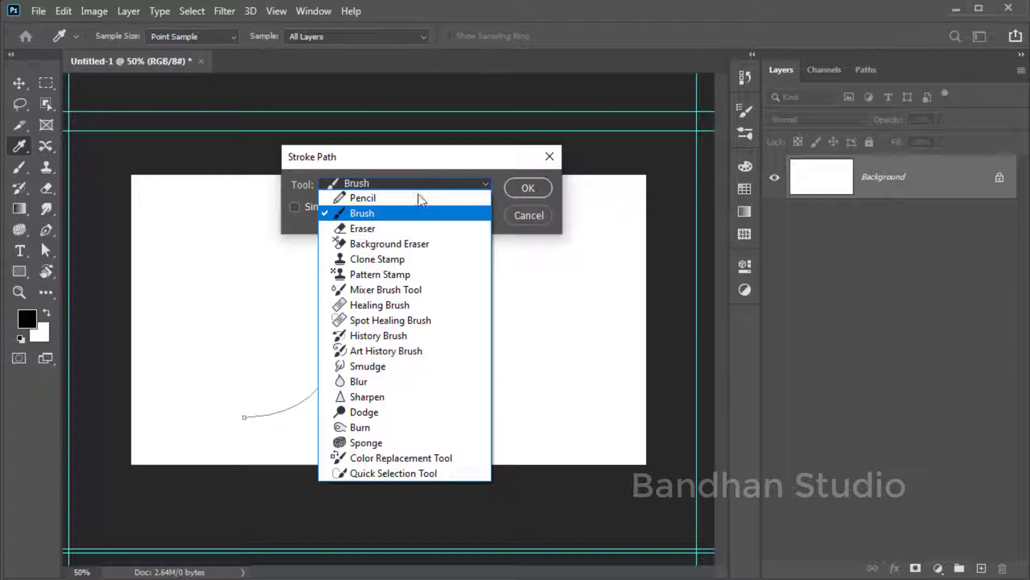
pyautogui.click(413, 217)
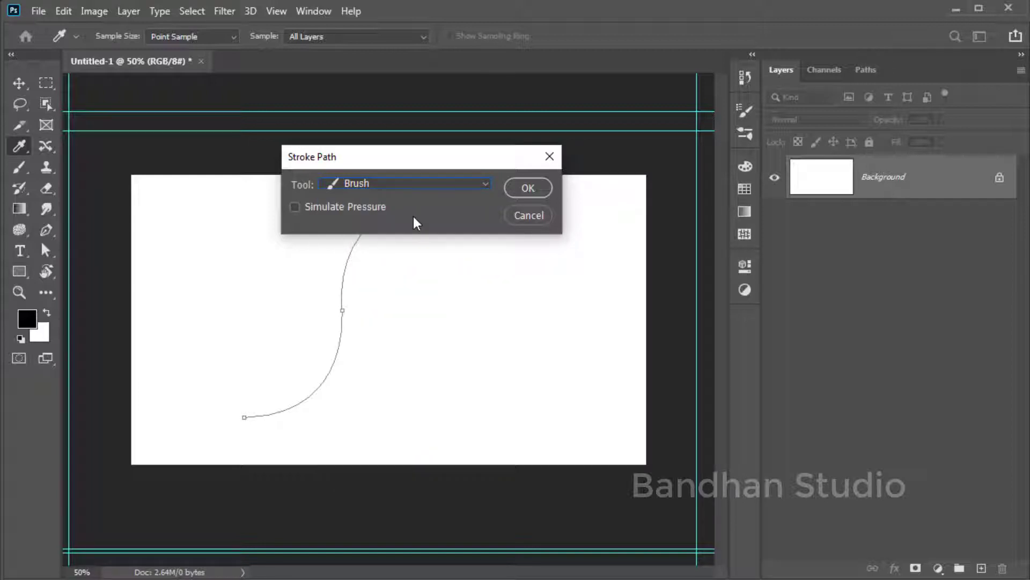
pyautogui.click(539, 188)
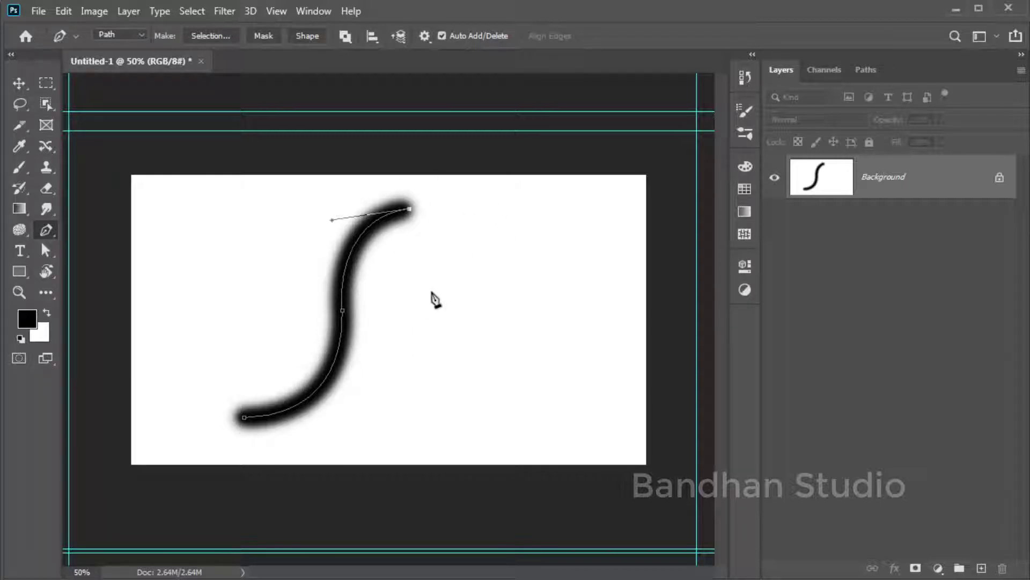
# Zoom in on the stroke, try shifting it with the Move tool, then undo the move.
pyautogui.hotkey('ctrl', '+')
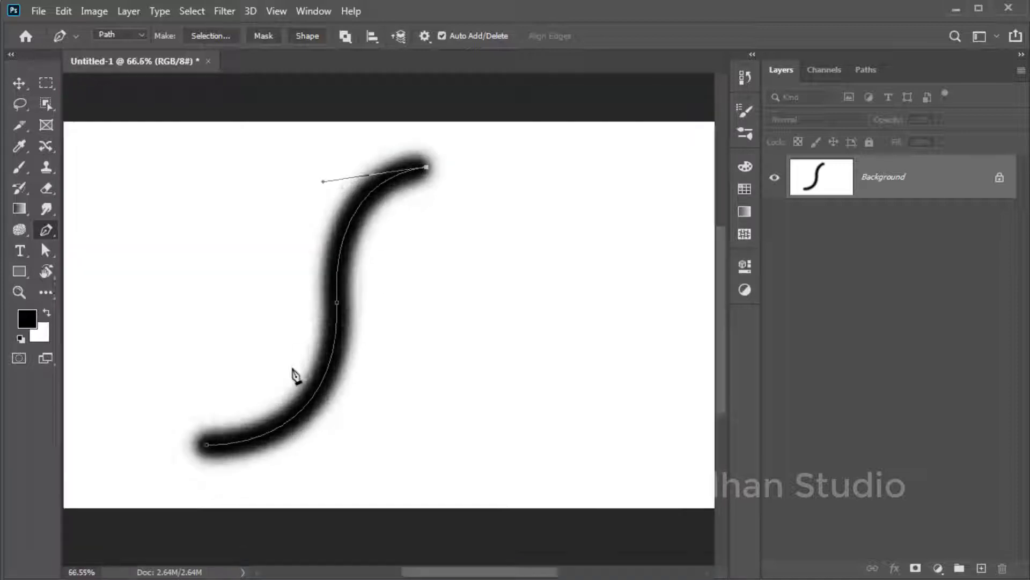
pyautogui.scroll(2, 296, 376)
pyautogui.scroll(4, 322, 364)
pyautogui.scroll(-4, 336, 356)
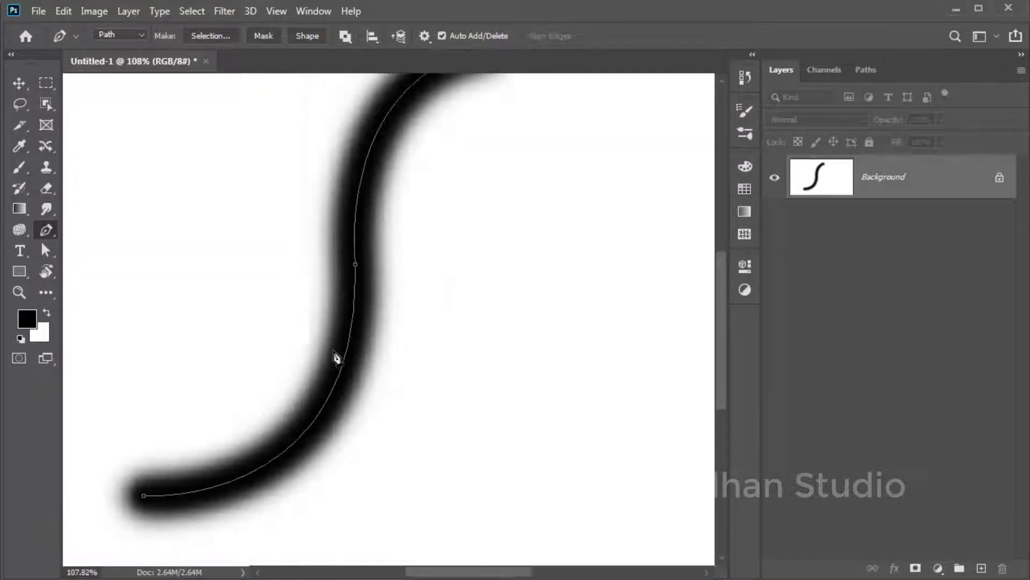
pyautogui.scroll(-4, 336, 358)
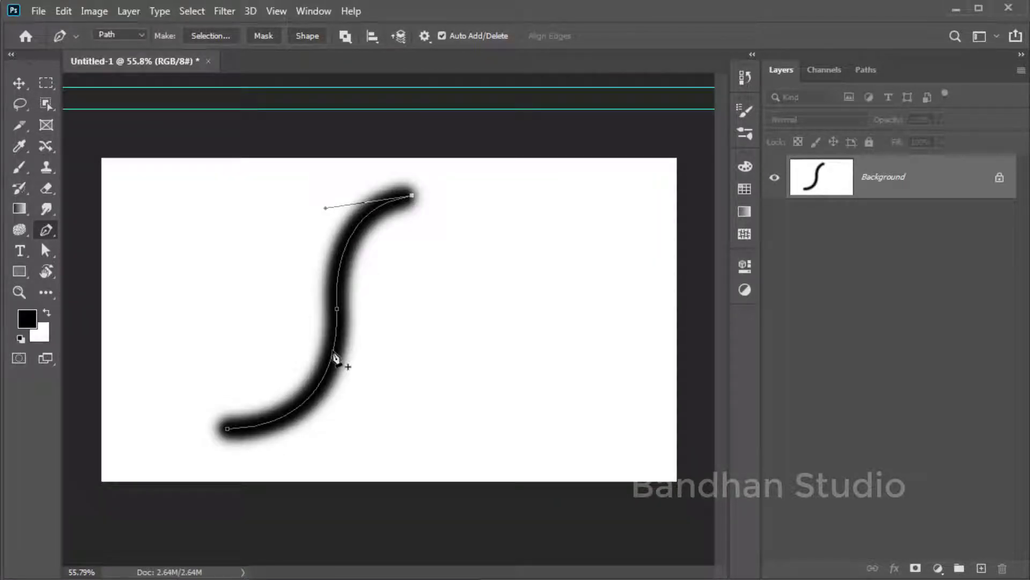
pyautogui.click(22, 81)
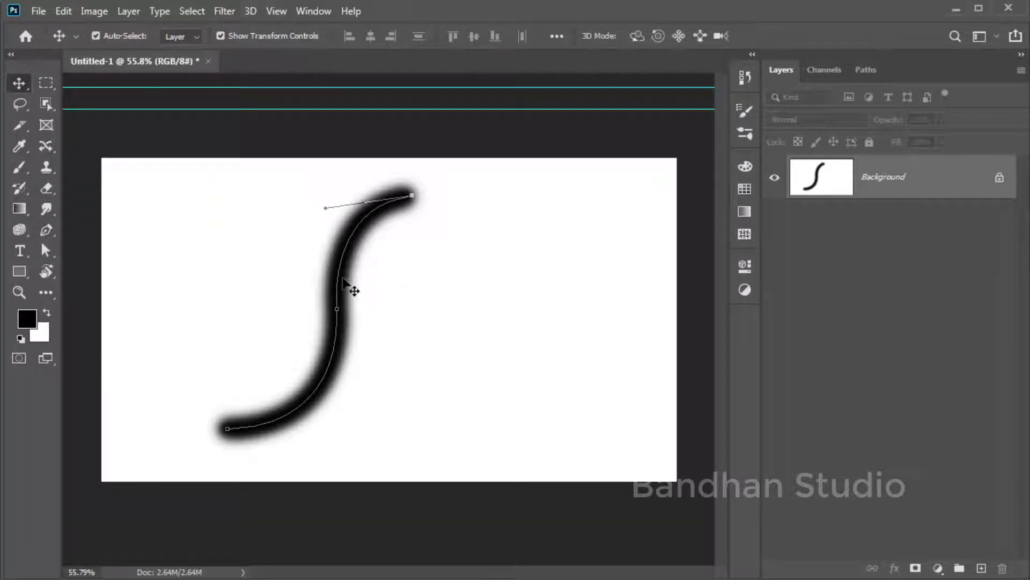
pyautogui.moveTo(352, 286); pyautogui.dragTo(370, 290)
pyautogui.click(528, 272)
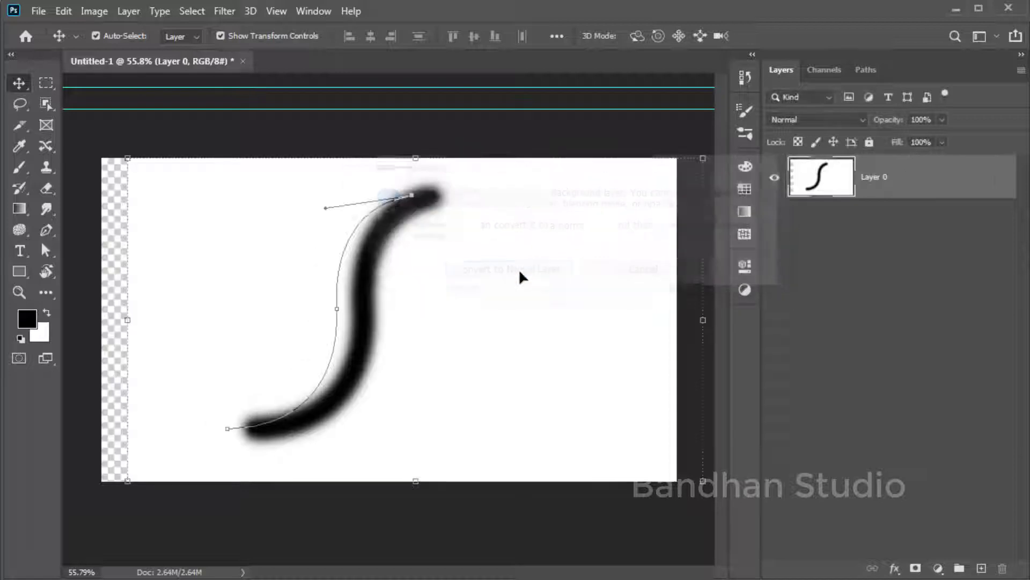
pyautogui.hotkey('ctrl', 'z')
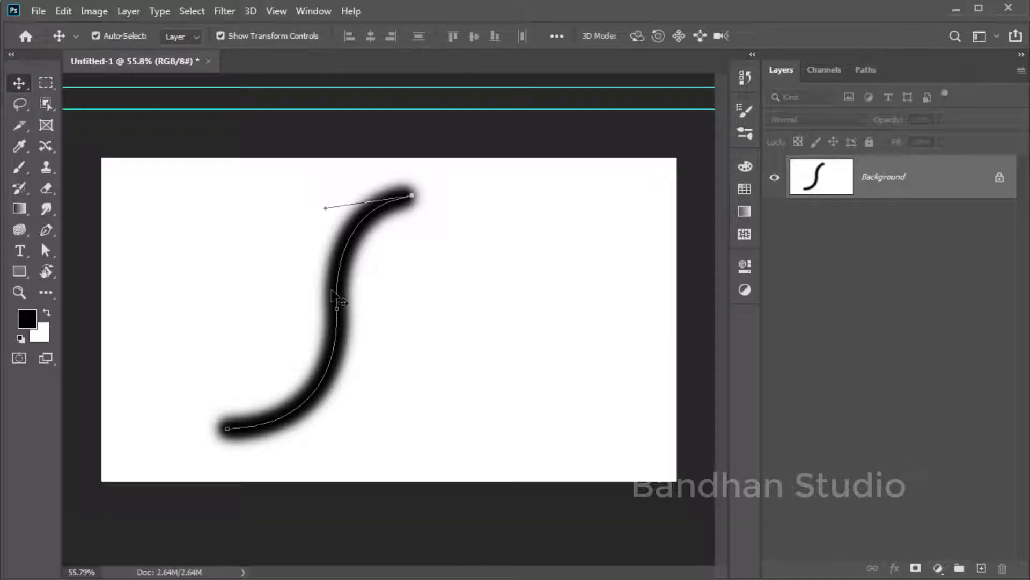
pyautogui.press('ctrl')
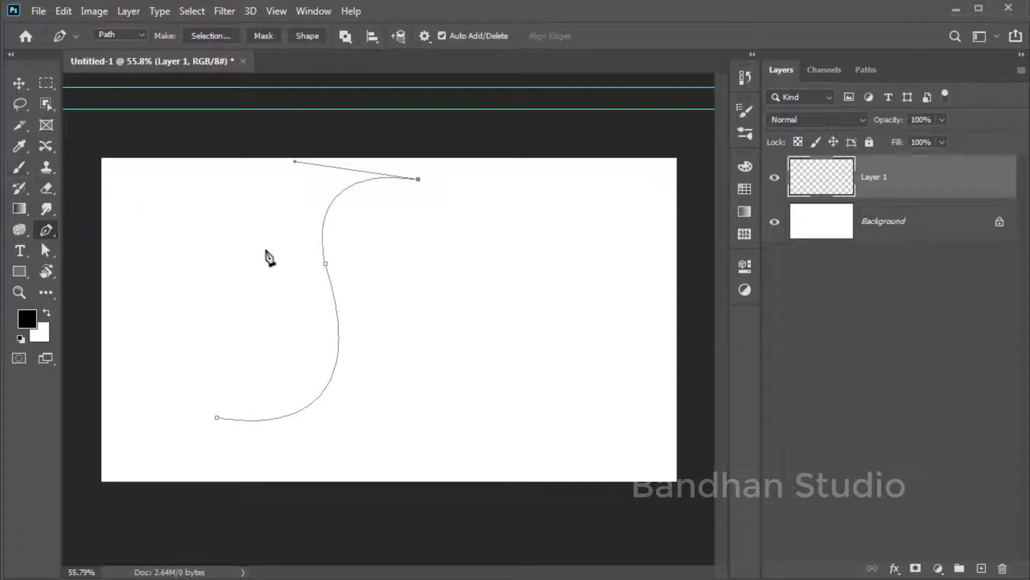
# Set the brush to the Hard Round Pressure Size tip at 70 px, 100% hardness.
pyautogui.click(16, 146)
pyautogui.click(22, 166)
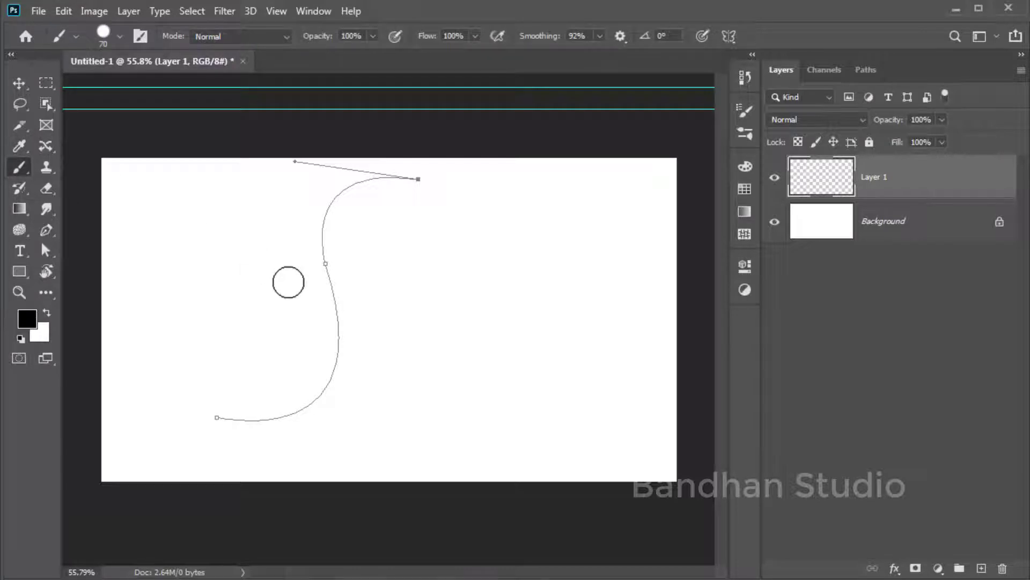
pyautogui.rightClick(276, 263)
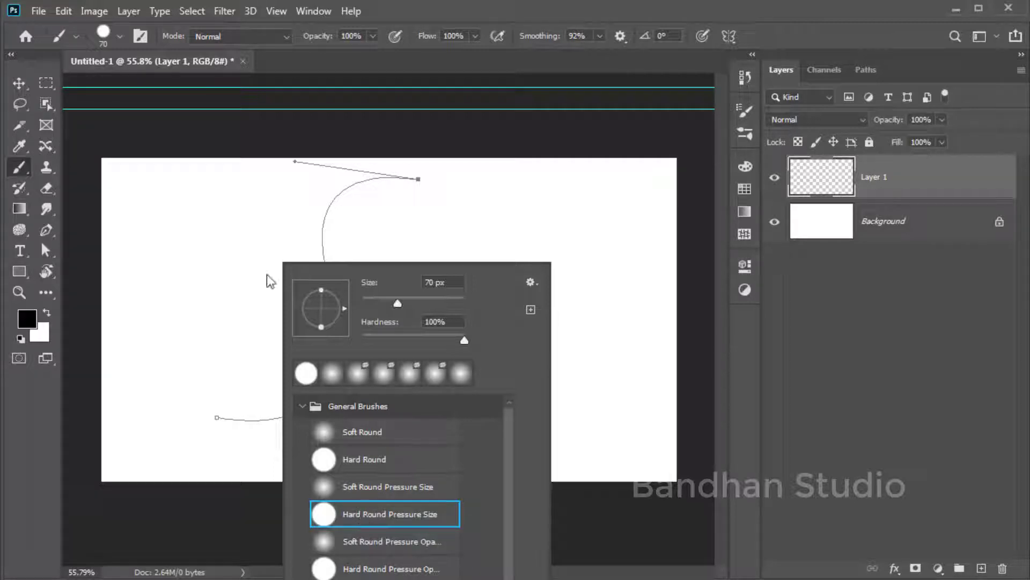
pyautogui.click(21, 80)
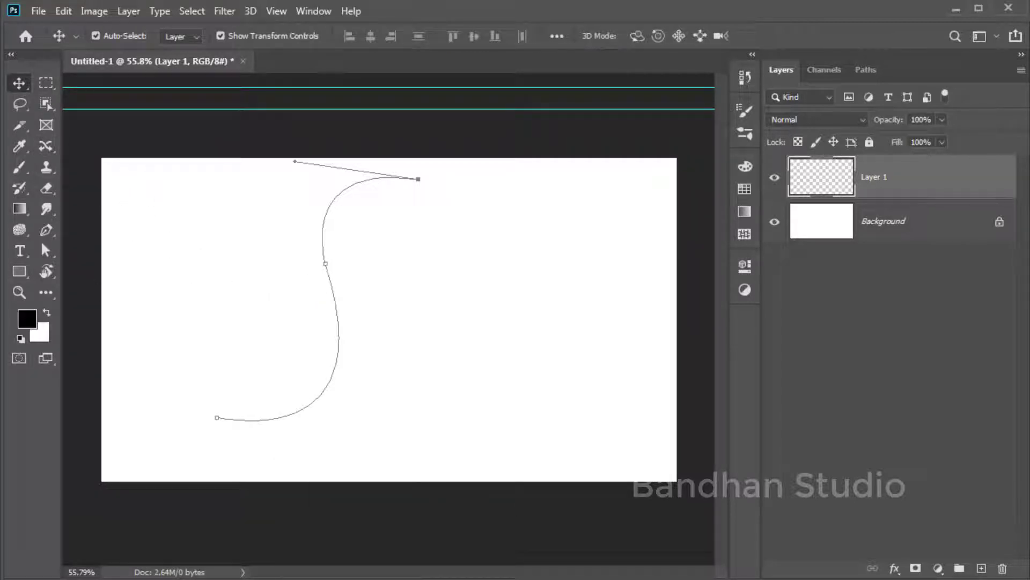
pyautogui.click(46, 250)
# Stroke the S path with the hard black brush as a test, then undo it.
pyautogui.rightClick(325, 263)
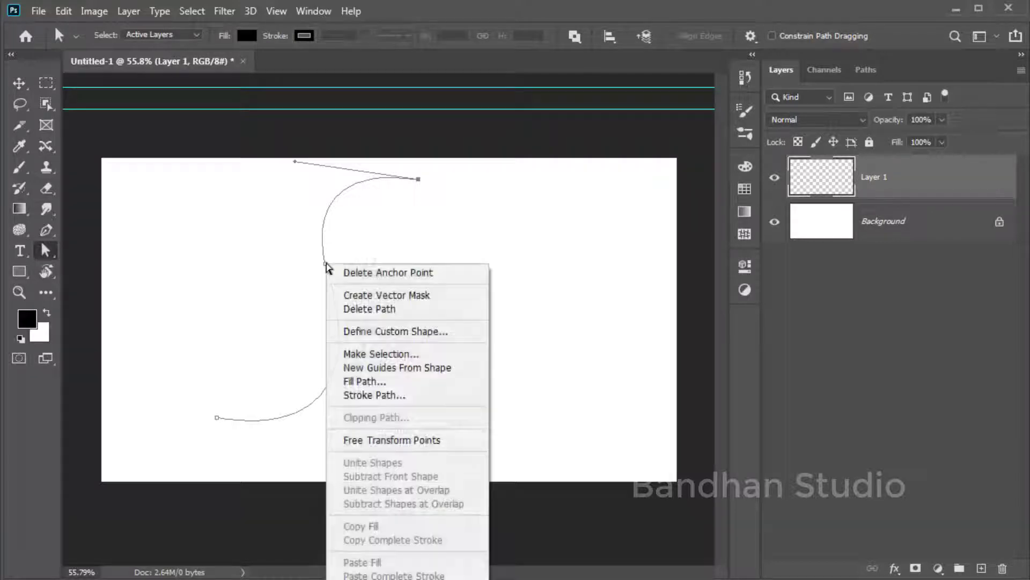
pyautogui.click(395, 398)
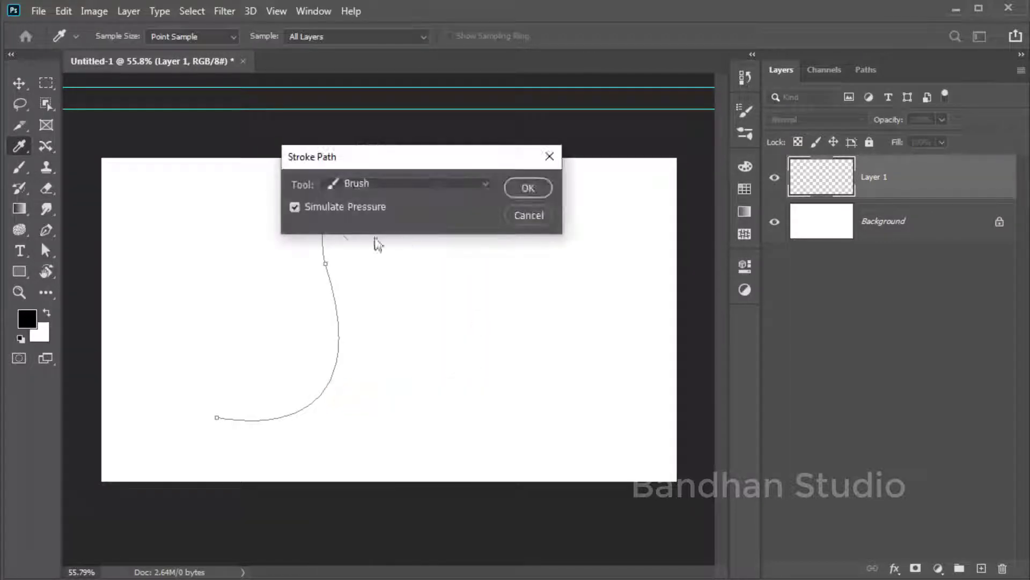
pyautogui.moveTo(392, 162); pyautogui.dragTo(487, 281)
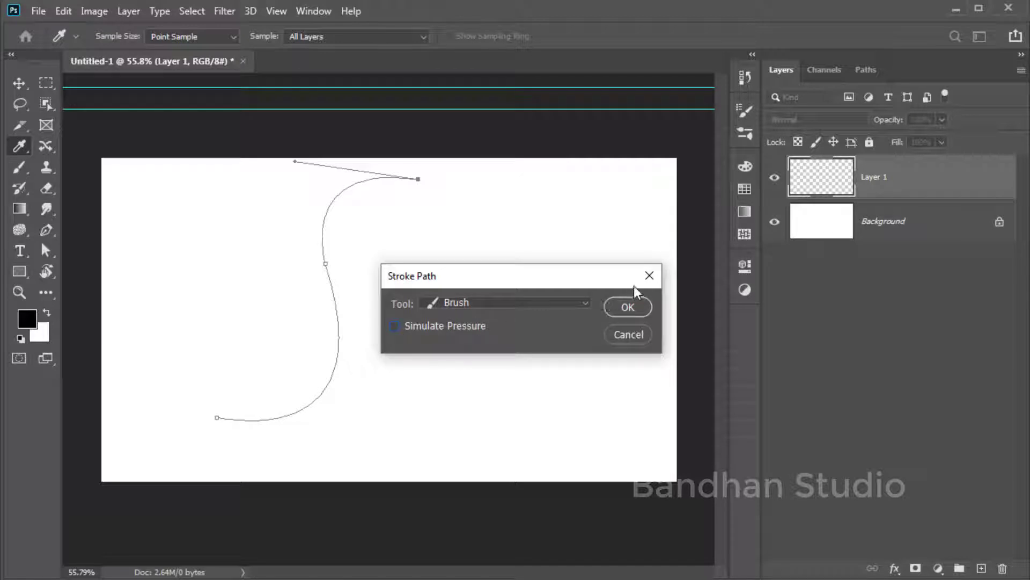
pyautogui.click(628, 306)
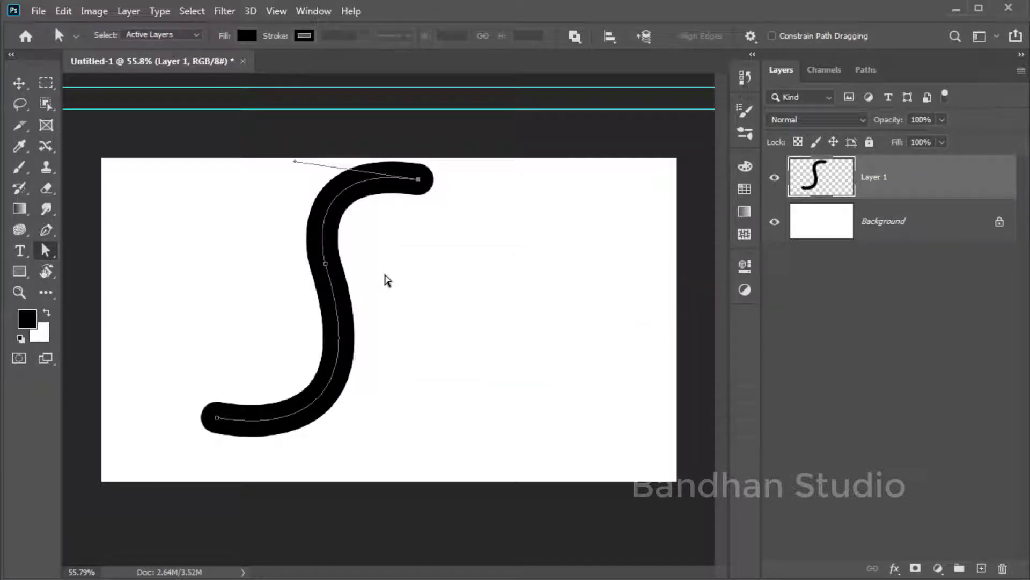
pyautogui.hotkey('ctrl', 'z')
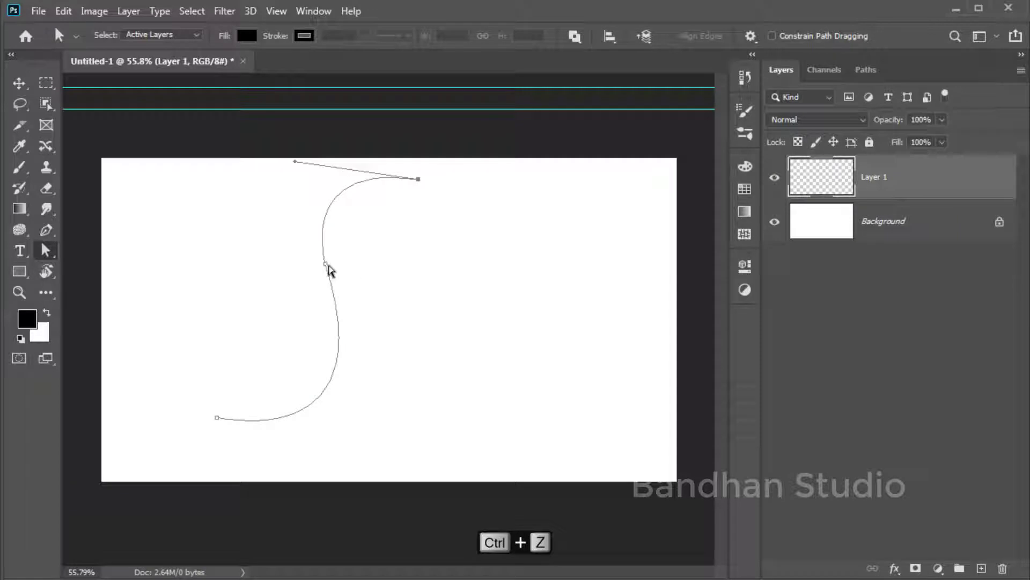
# Restroke the S path with Simulate Pressure for tapered ends, then delete its middle anchor.
pyautogui.rightClick(328, 266)
pyautogui.click(388, 396)
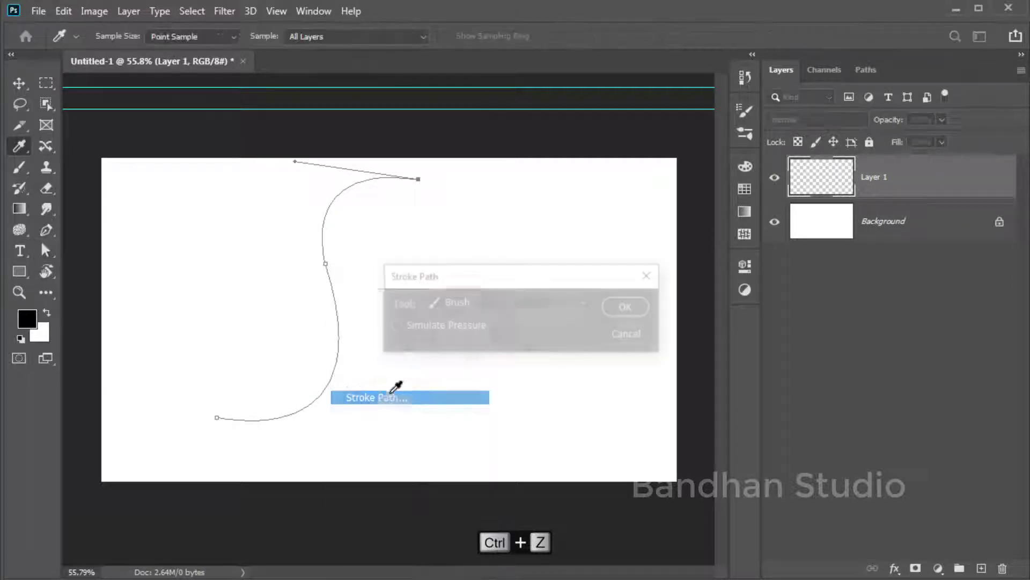
pyautogui.click(394, 327)
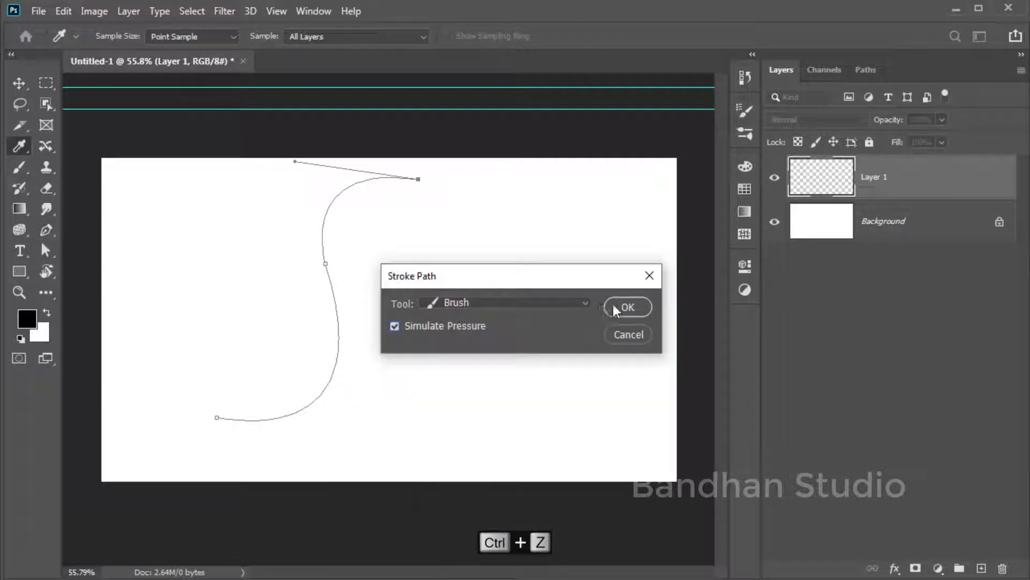
pyautogui.click(615, 307)
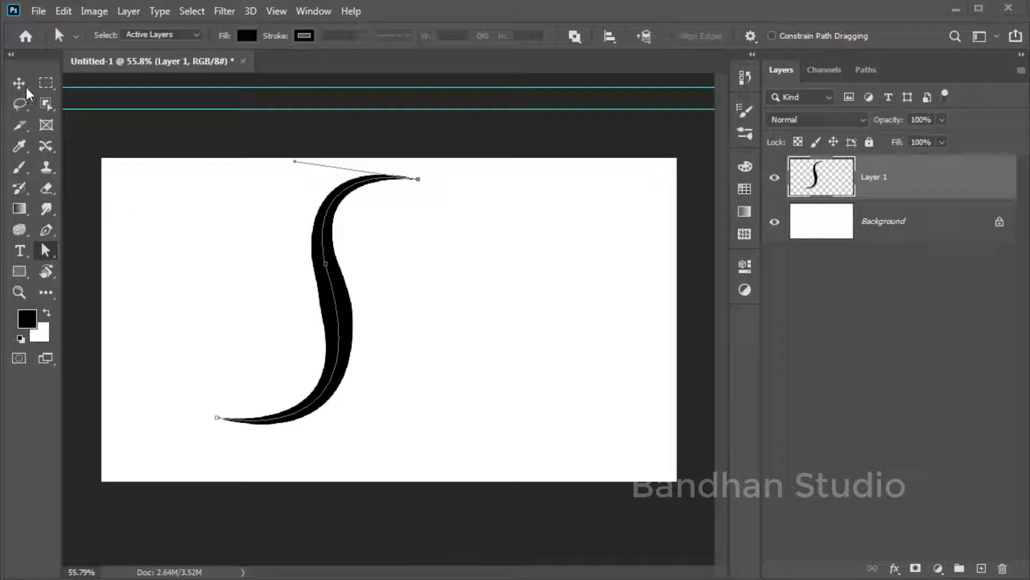
pyautogui.moveTo(519, 220); pyautogui.dragTo(220, 435)
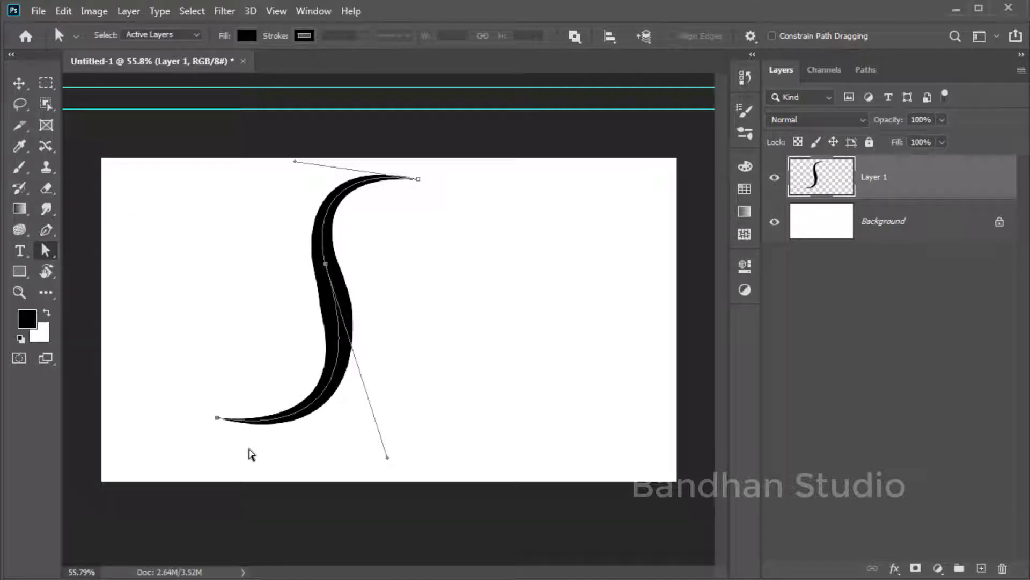
pyautogui.press('Delete')
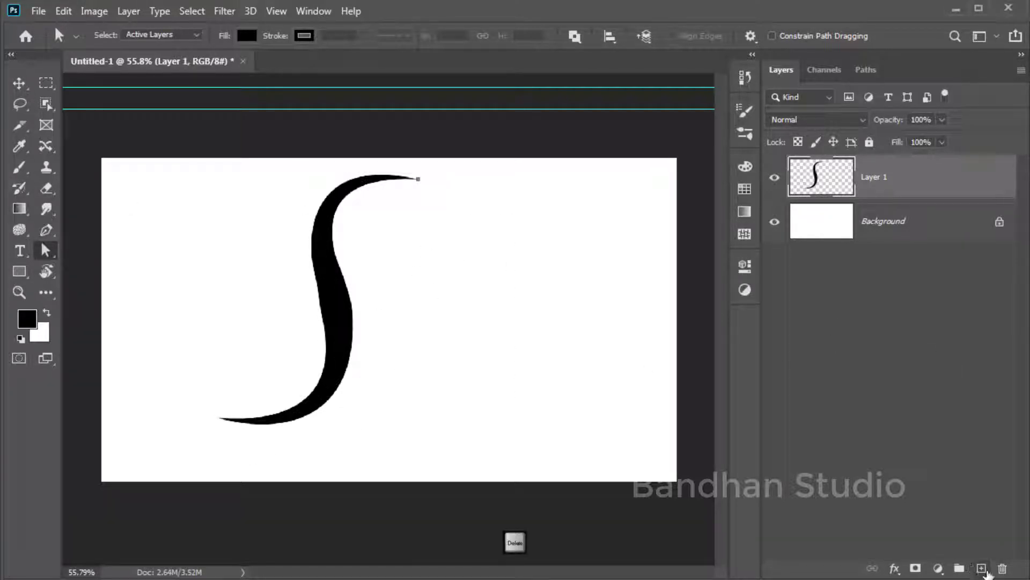
# Delete Layer 1 with its black S stroke and remove a stray path point.
pyautogui.click(1002, 568)
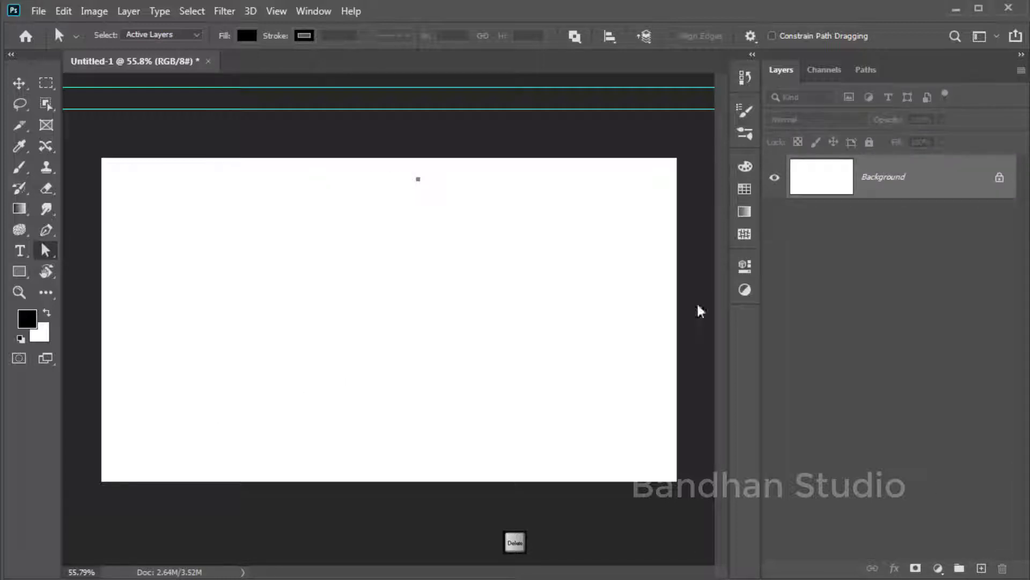
pyautogui.click(418, 180)
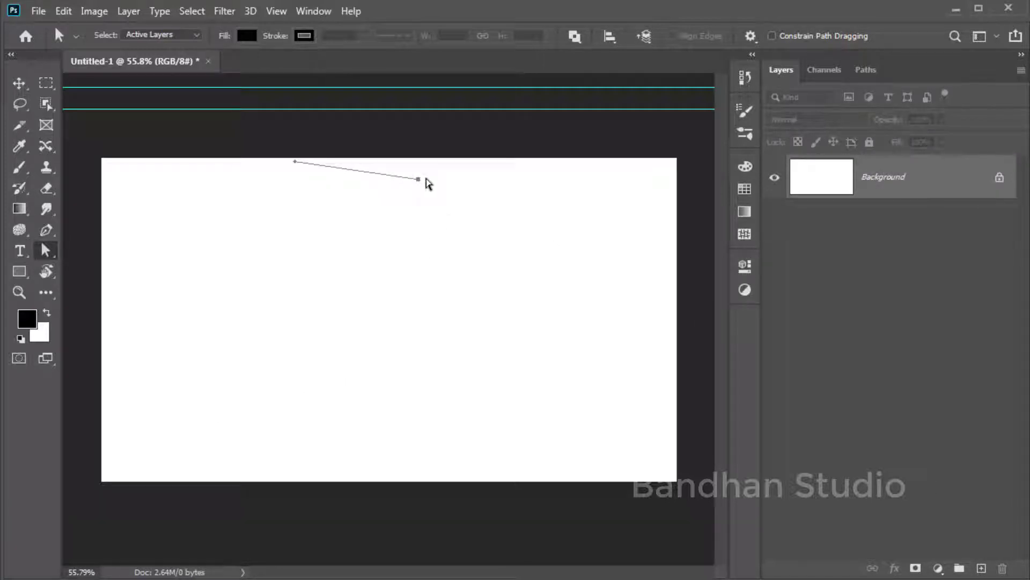
pyautogui.press('BackSpace')
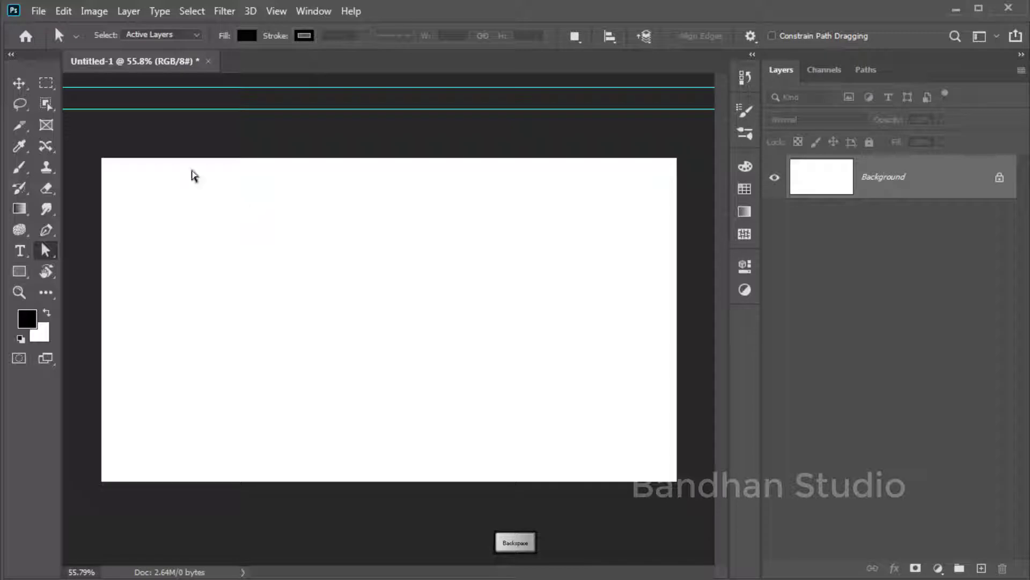
# Draw a large test circle with the Ellipse tool, then undo it.
pyautogui.click(22, 271)
pyautogui.click(80, 301)
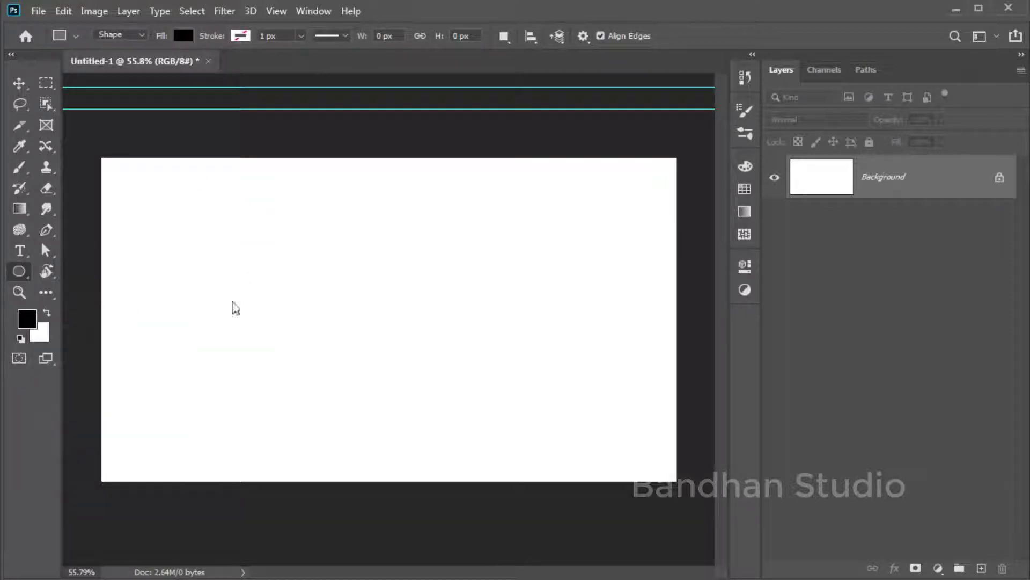
pyautogui.click(285, 210)
pyautogui.click(475, 240)
pyautogui.moveTo(311, 226); pyautogui.dragTo(507, 476)
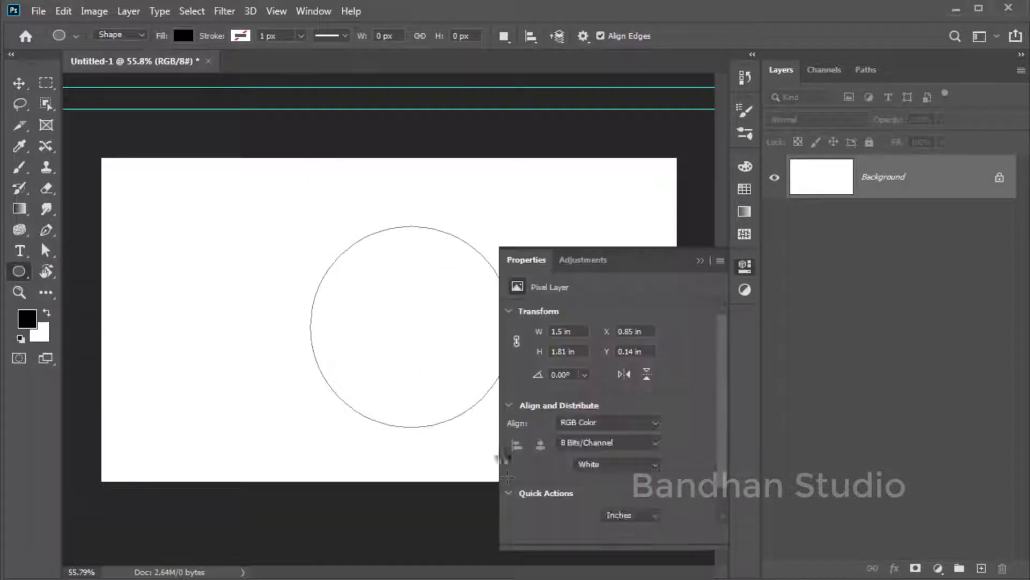
pyautogui.hotkey('ctrl', 'z')
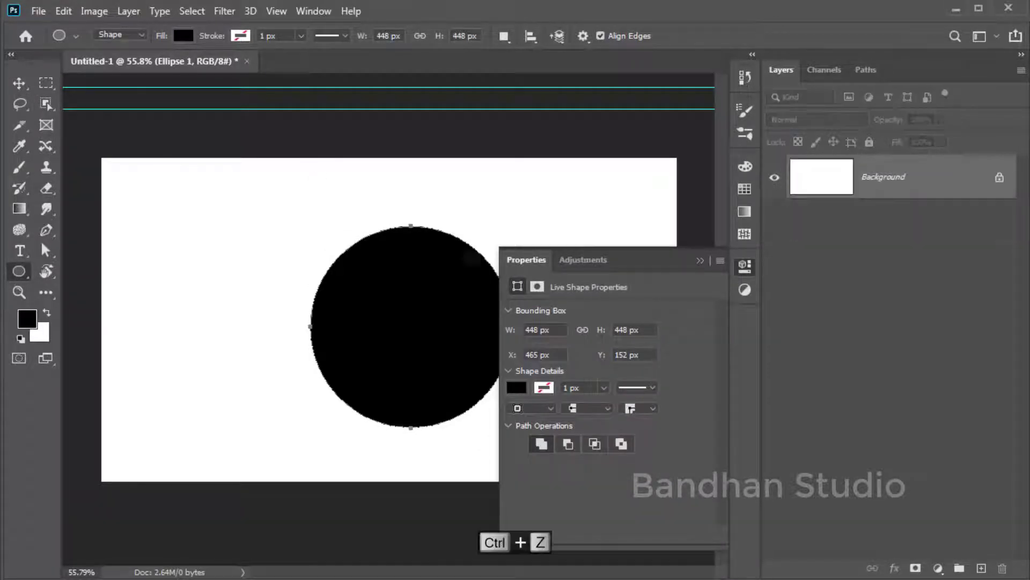
# Make white the foreground colour and switch the Ellipse tool mode from Shape to Path.
pyautogui.click(47, 310)
pyautogui.rightClick(251, 228)
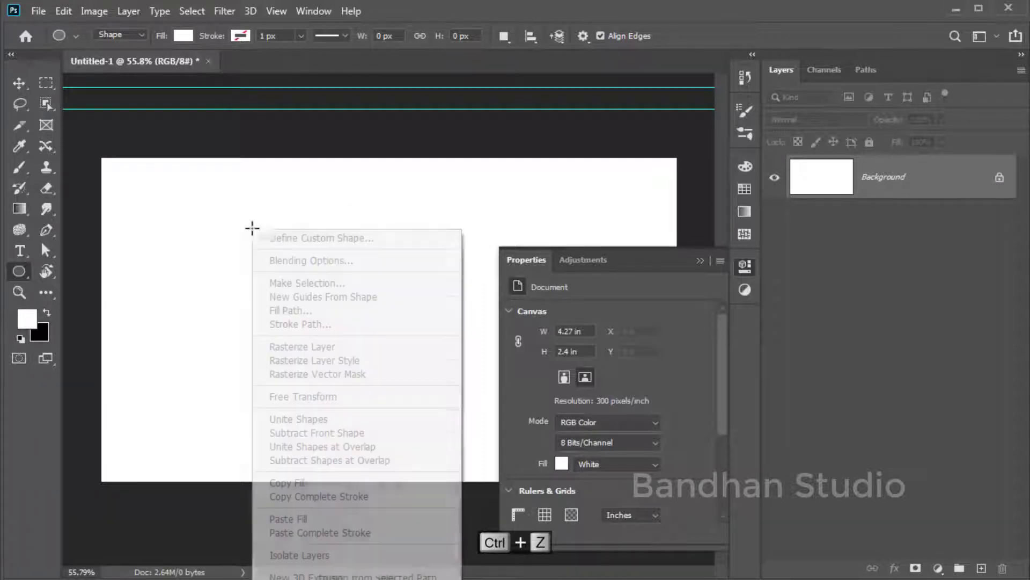
pyautogui.click(148, 41)
pyautogui.click(136, 60)
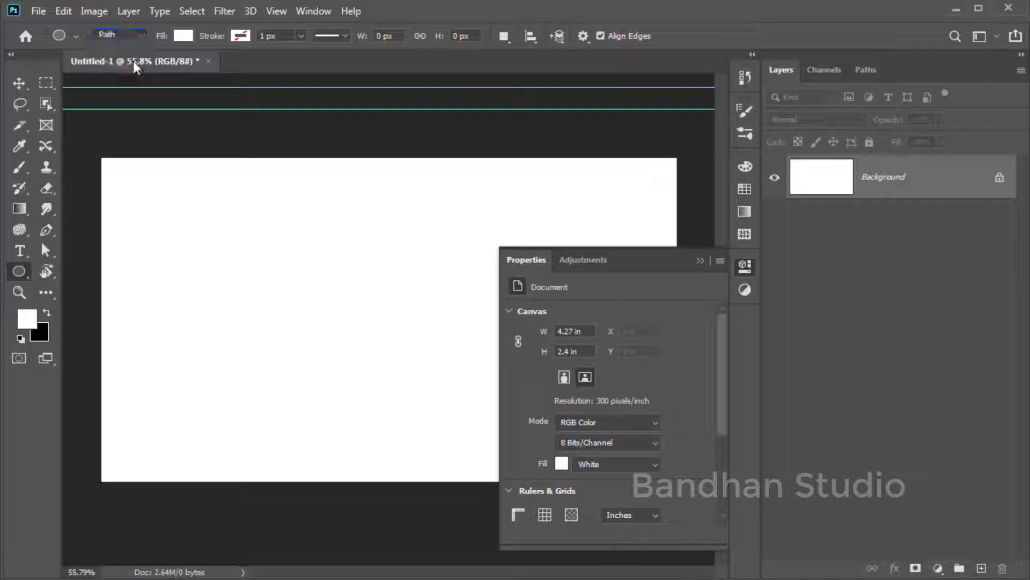
# Draw a circular path on the blank canvas, cancelling the Stroke Path dialog.
pyautogui.moveTo(248, 226); pyautogui.dragTo(448, 478)
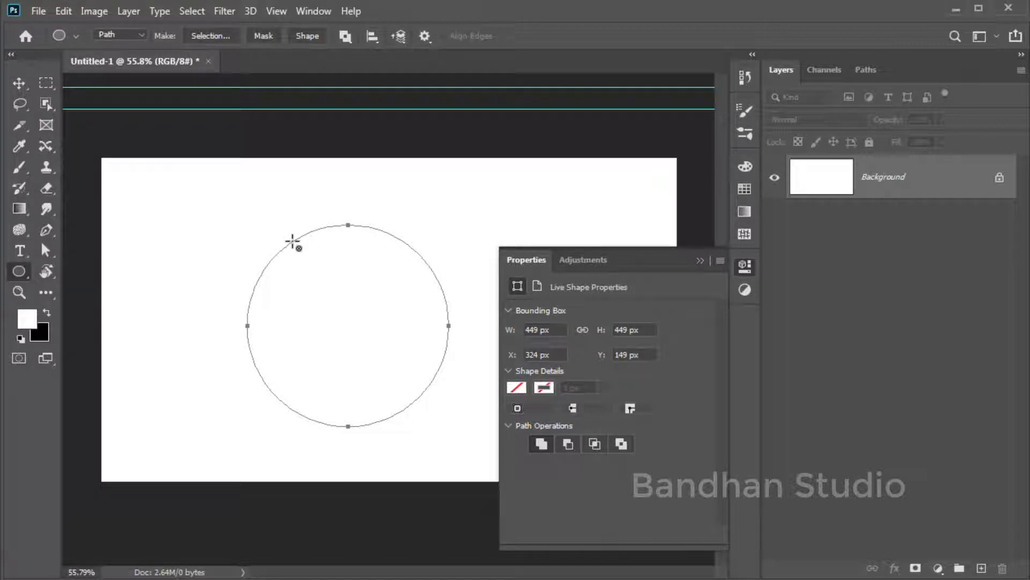
pyautogui.rightClick(293, 241)
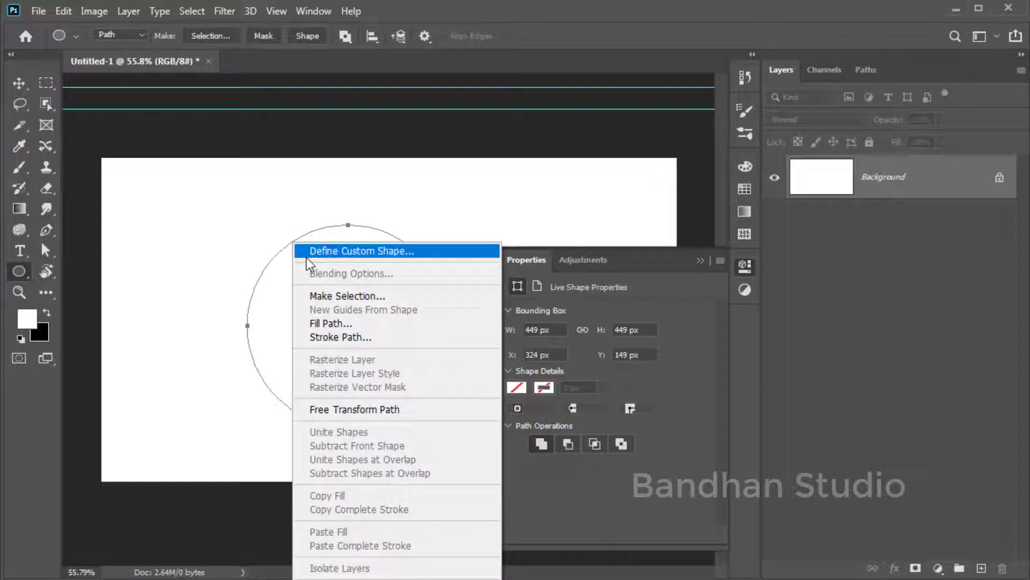
pyautogui.click(349, 338)
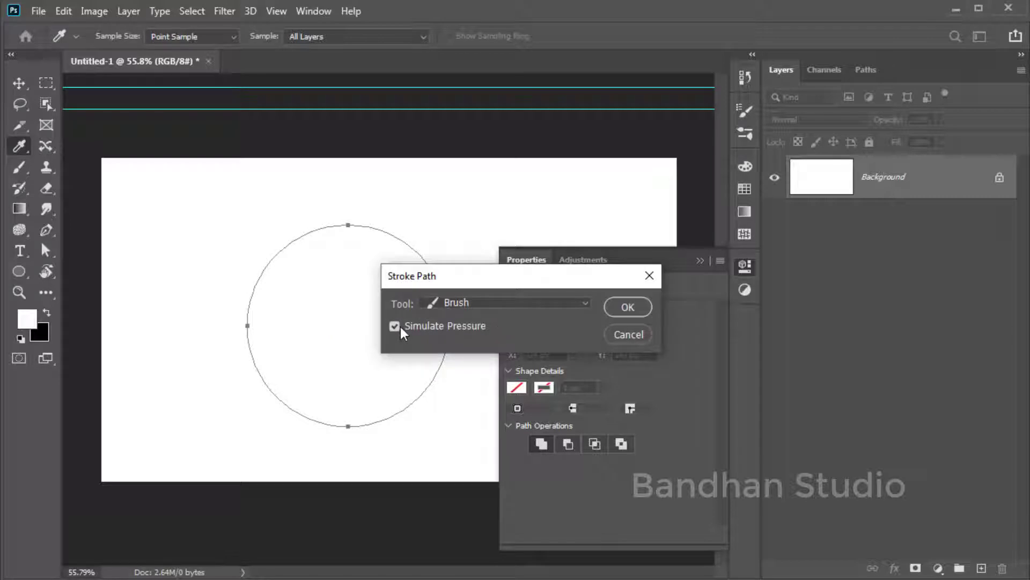
pyautogui.click(628, 307)
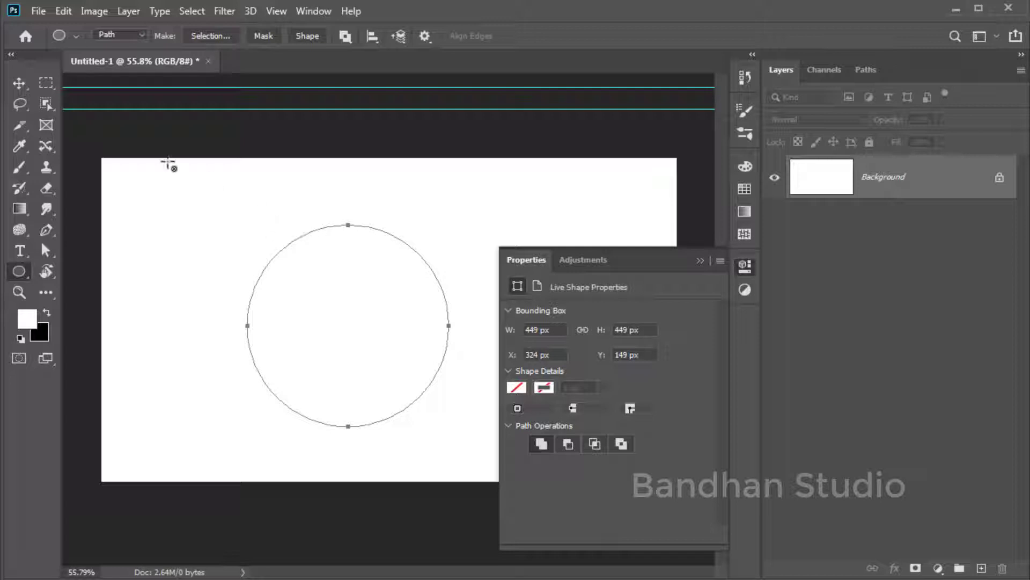
# Set the foreground colour to red, ff0000.
pyautogui.click(19, 83)
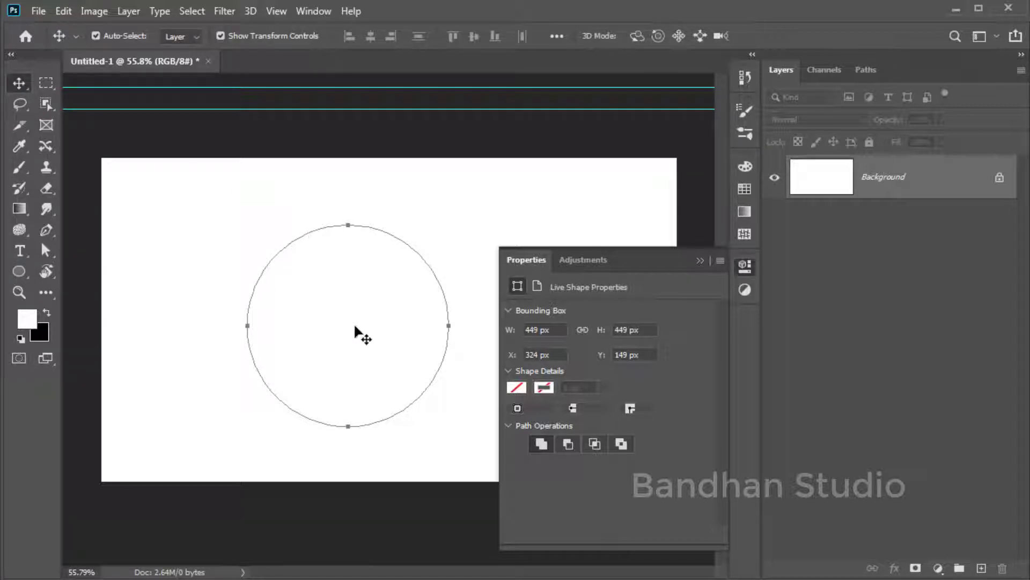
pyautogui.click(27, 318)
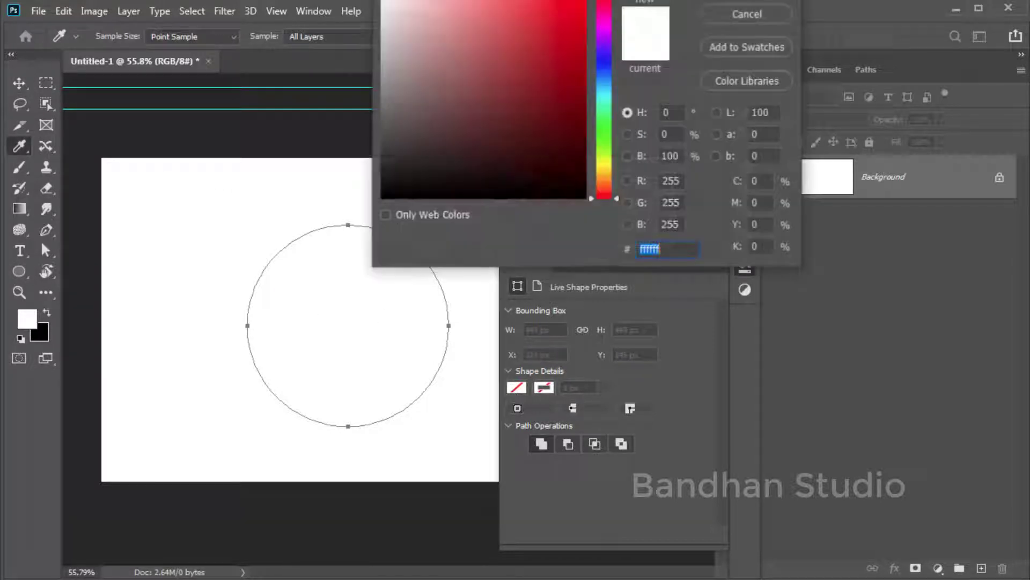
pyautogui.write('ff0000')
pyautogui.press('Return')
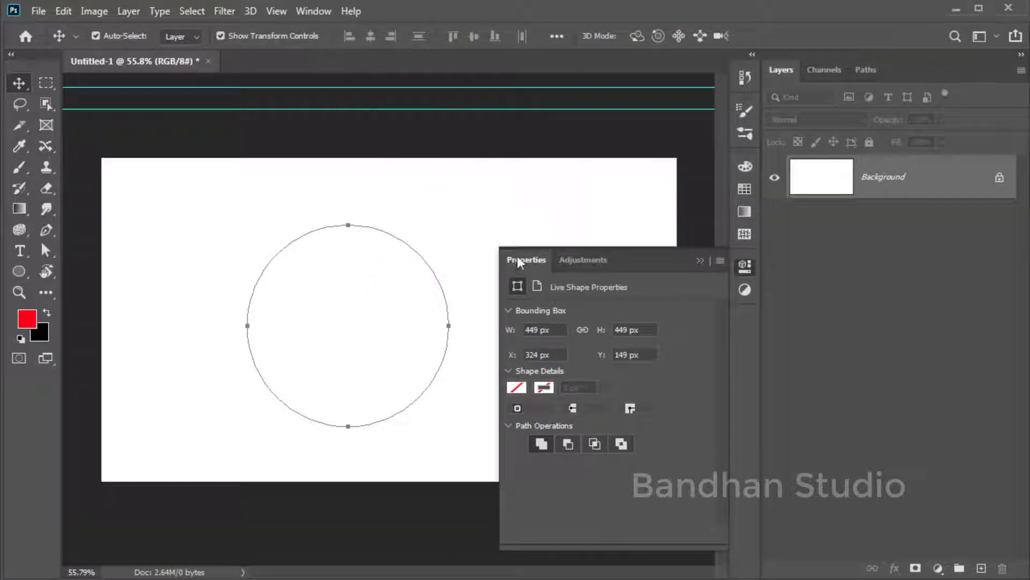
# Stroke the circle path with the red brush so the ring tapers thin at top, thick at bottom.
pyautogui.click(773, 532)
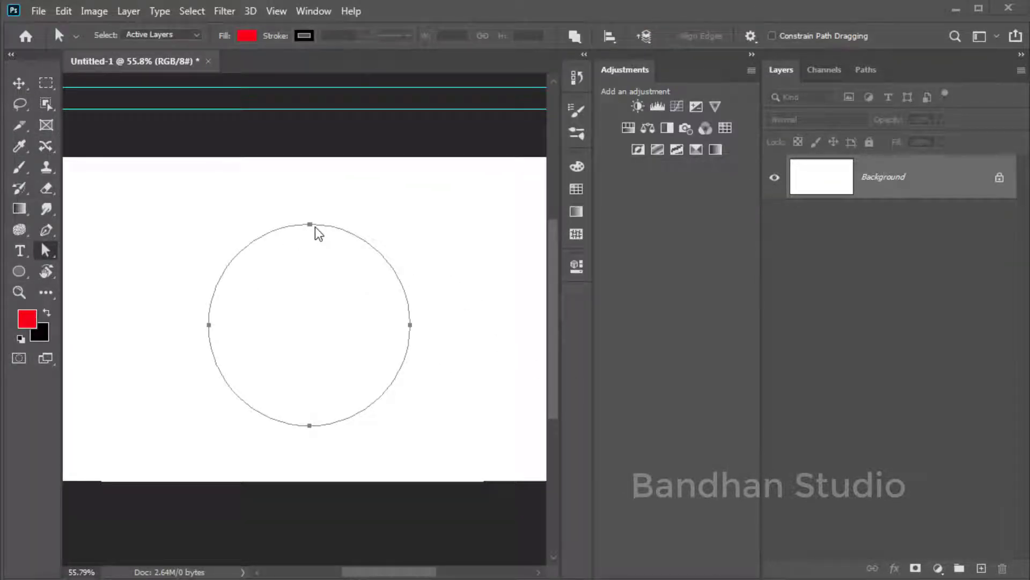
pyautogui.click(47, 251)
pyautogui.rightClick(310, 226)
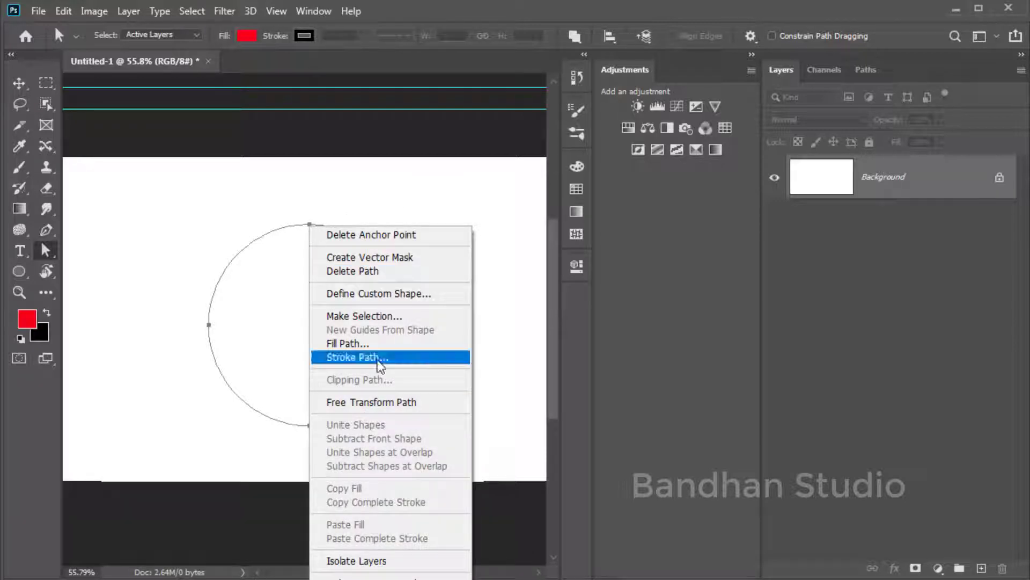
pyautogui.click(378, 358)
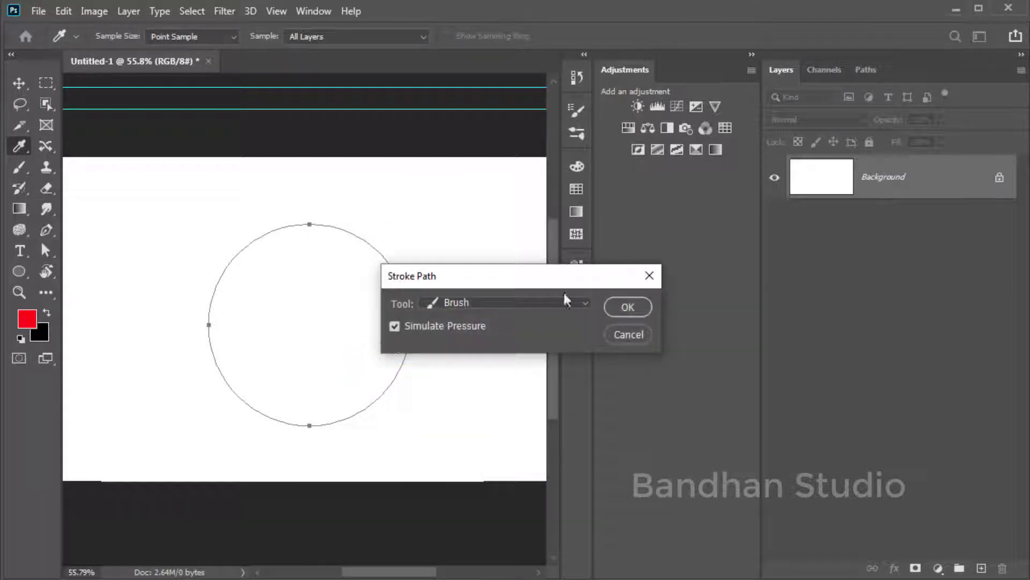
pyautogui.click(628, 307)
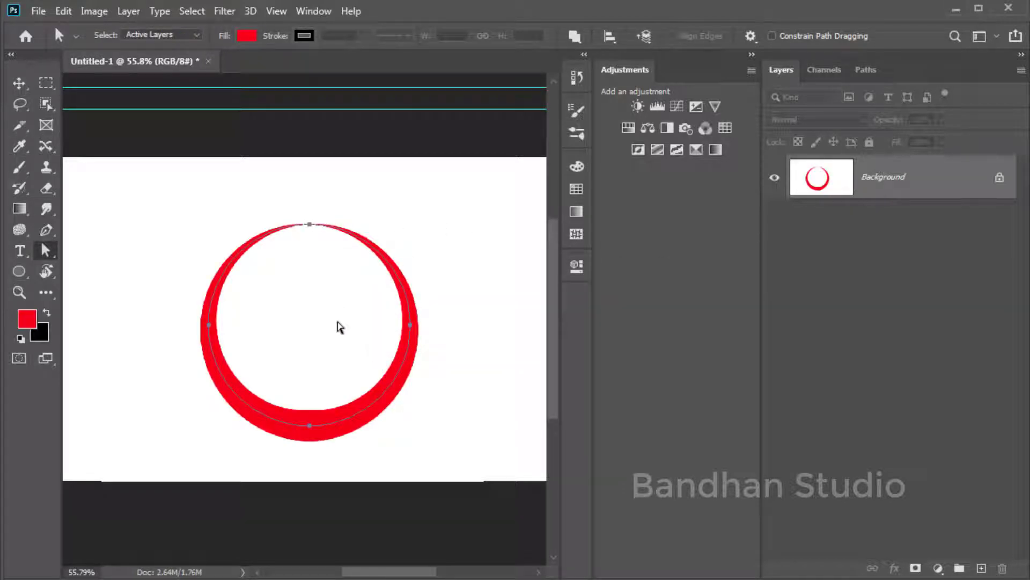
# Zoom and pan around the red ring to inspect the stroke.
pyautogui.scroll(-2, 340, 327)
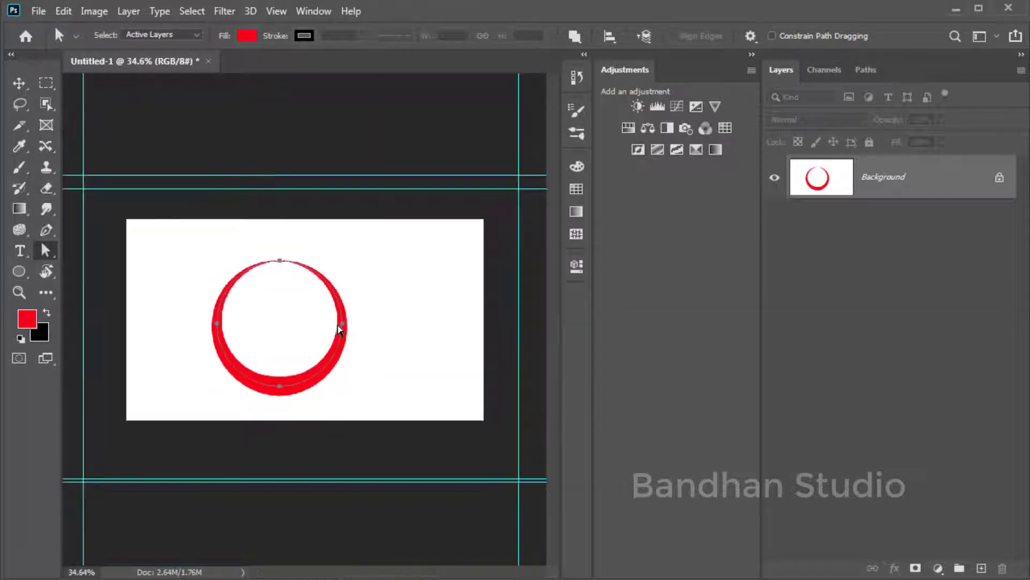
pyautogui.scroll(2, 339, 329)
pyautogui.scroll(2, 339, 330)
pyautogui.moveTo(292, 320); pyautogui.dragTo(405, 340)
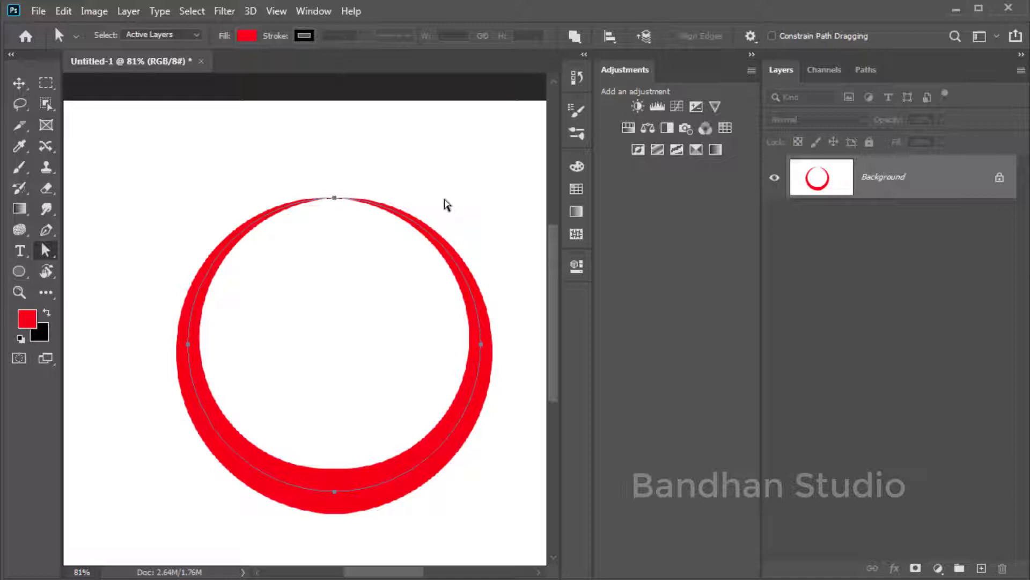
pyautogui.scroll(-3, 450, 297)
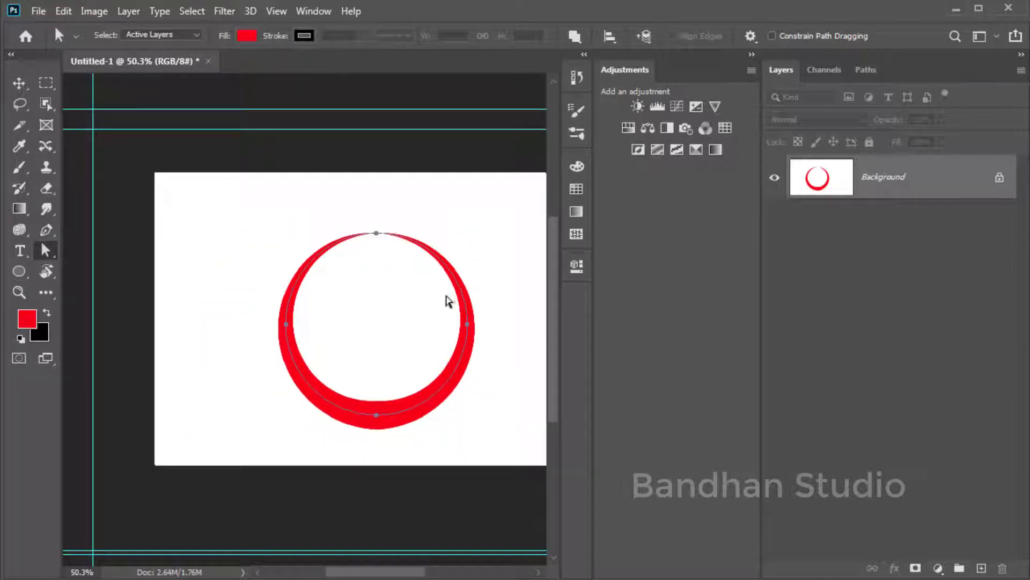
pyautogui.scroll(2, 437, 317)
pyautogui.scroll(1, 437, 318)
pyautogui.scroll(2, 437, 318)
pyautogui.scroll(-2, 437, 317)
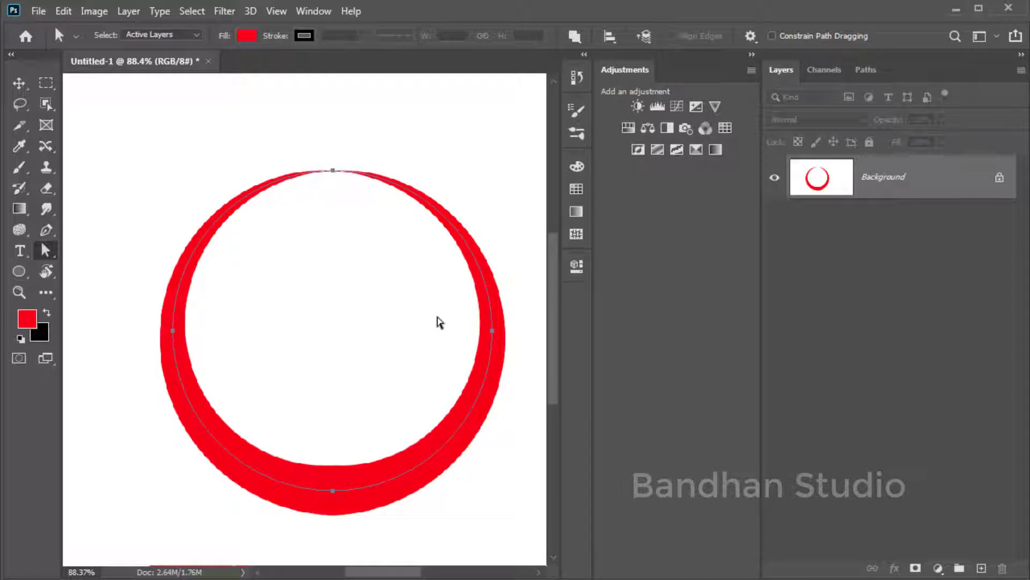
pyautogui.scroll(-2, 455, 340)
pyautogui.scroll(-1, 456, 341)
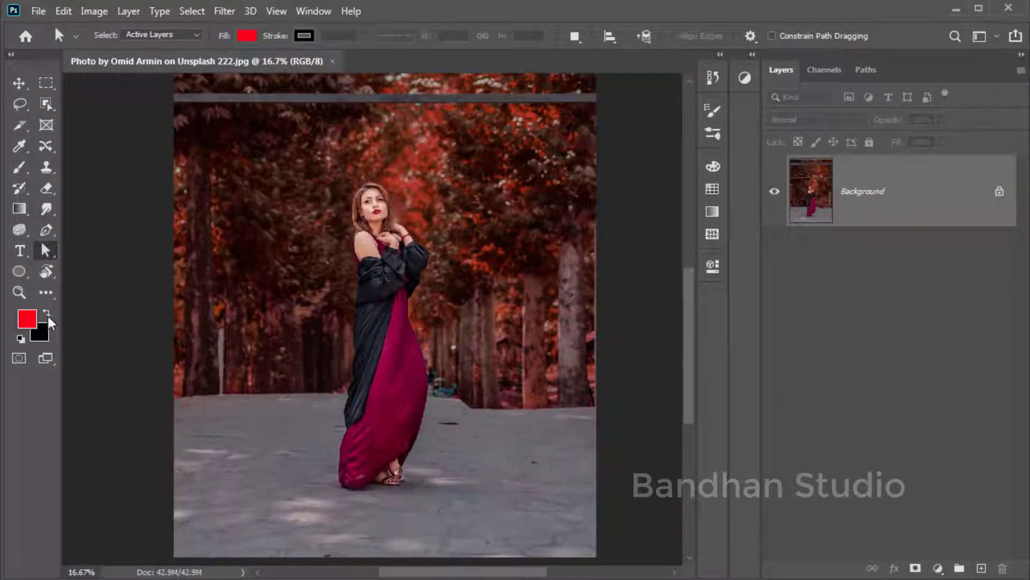
# Reset to default black and white colours and add an empty Layer 1 above the photo.
pyautogui.click(47, 315)
pyautogui.click(22, 339)
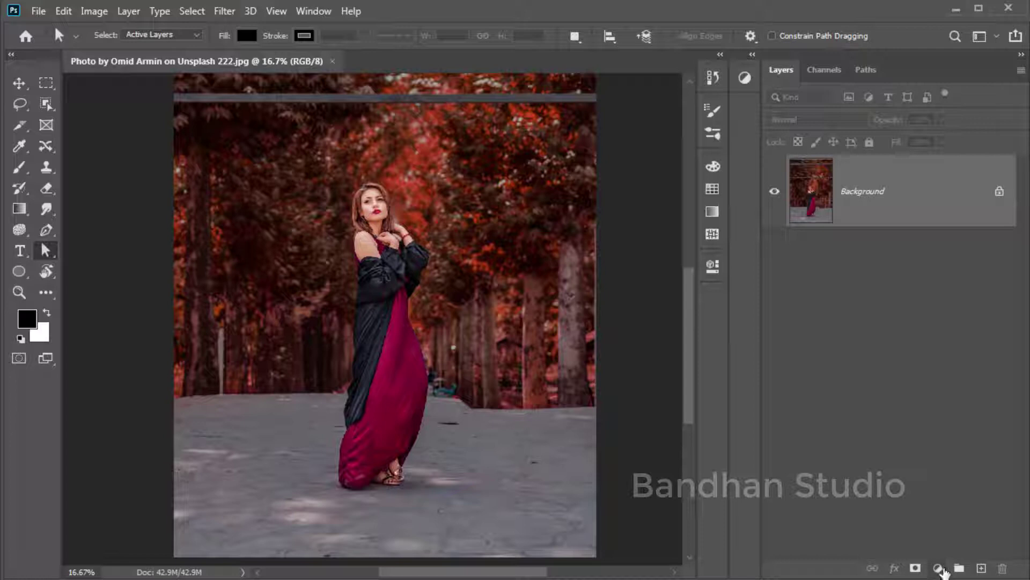
pyautogui.click(982, 568)
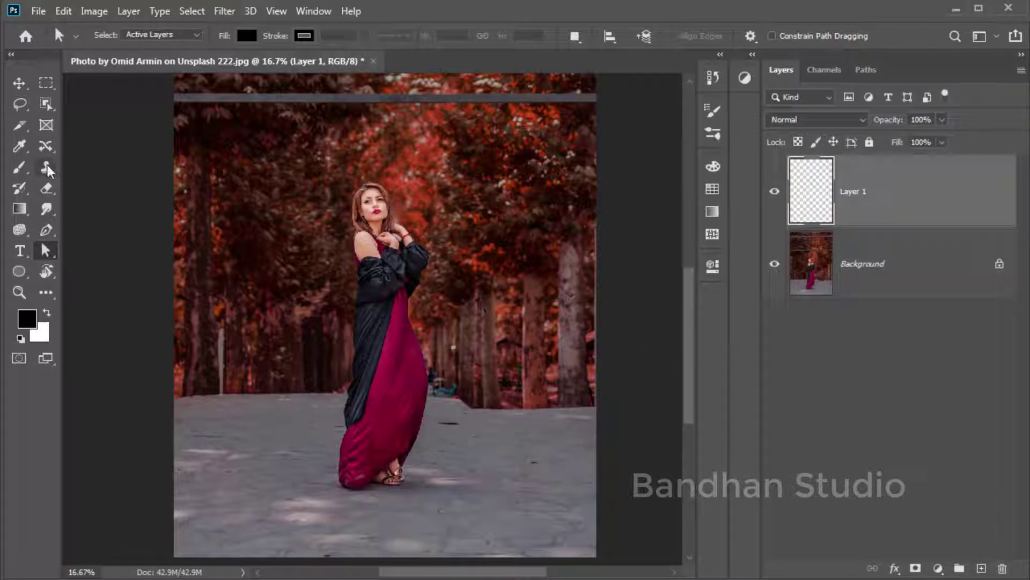
# Start a Pen swirl path beside her head, curving across her waist and back around her hips.
pyautogui.click(45, 230)
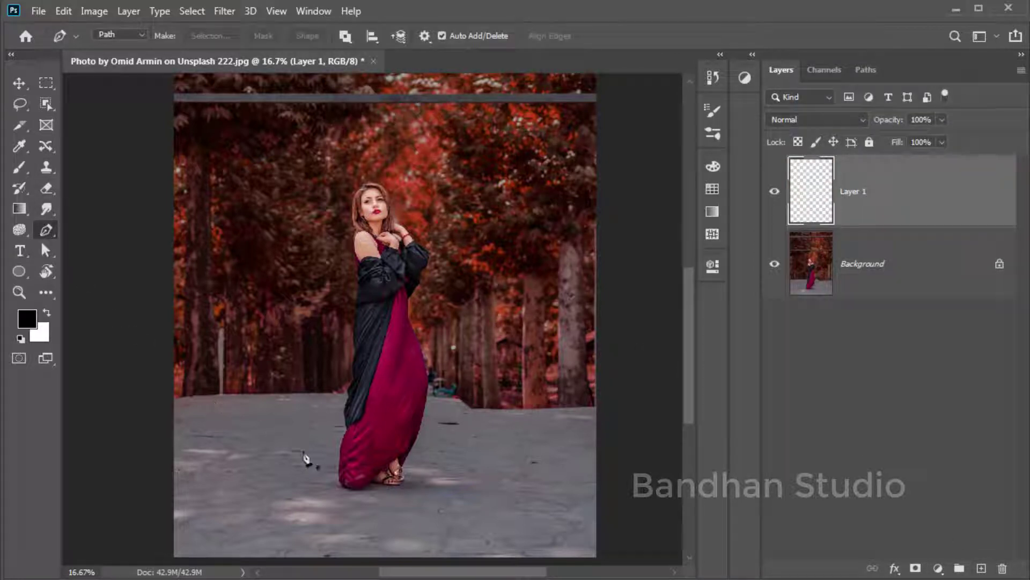
pyautogui.click(419, 196)
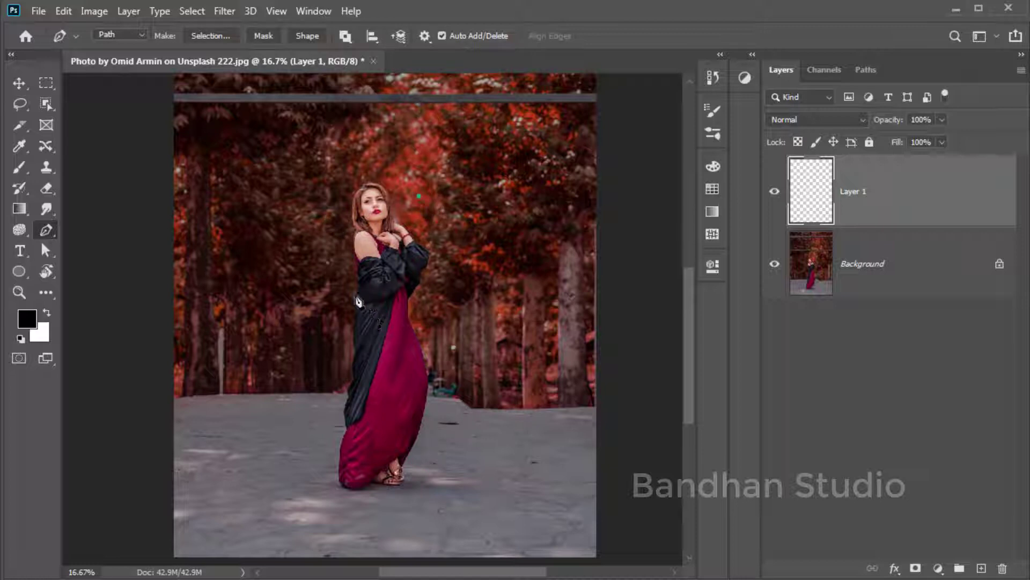
pyautogui.click(352, 263)
pyautogui.moveTo(427, 309); pyautogui.dragTo(539, 279)
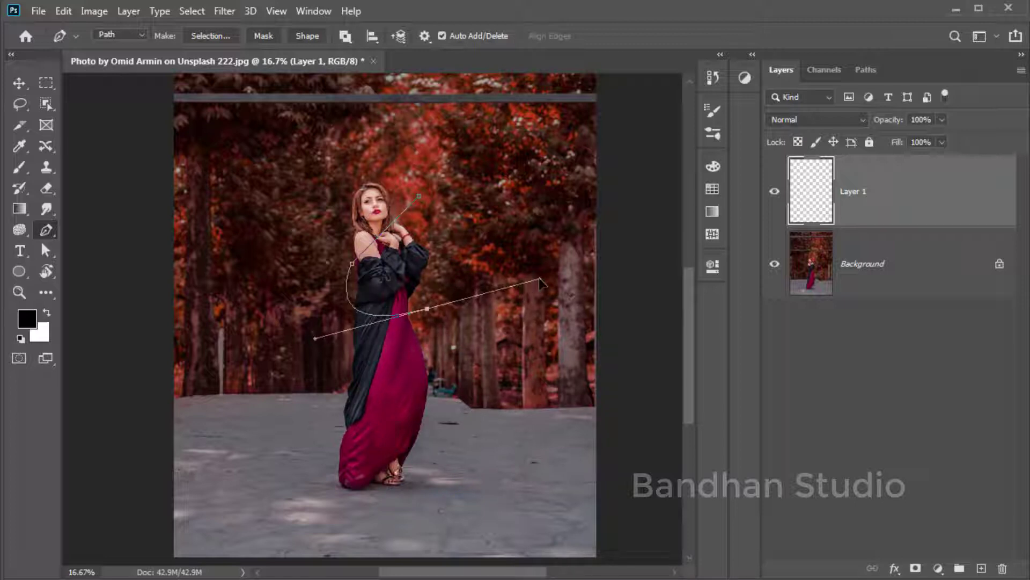
pyautogui.keyDown('alt'); pyautogui.click(427, 309); pyautogui.keyUp('alt')
pyautogui.moveTo(346, 375)
pyautogui.mouseDown()
pyautogui.moveTo(236, 360)
pyautogui.moveTo(161, 429)
pyautogui.moveTo(156, 458)
pyautogui.mouseUp()
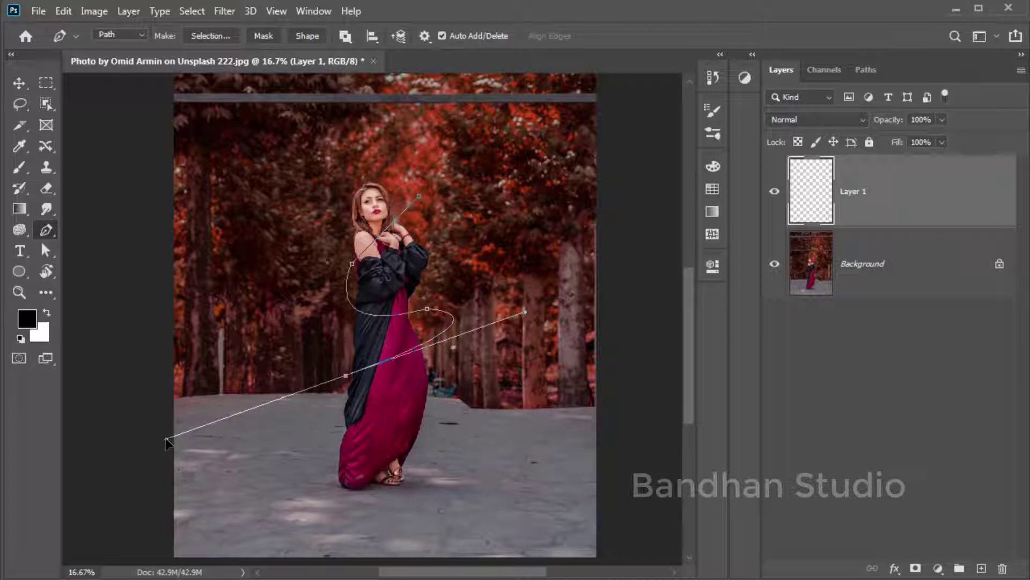
# Extend the swirl path down past her feet, undoing the extra last anchor.
pyautogui.keyDown('alt'); pyautogui.click(345, 376); pyautogui.keyUp('alt')
pyautogui.moveTo(420, 455); pyautogui.dragTo(570, 481)
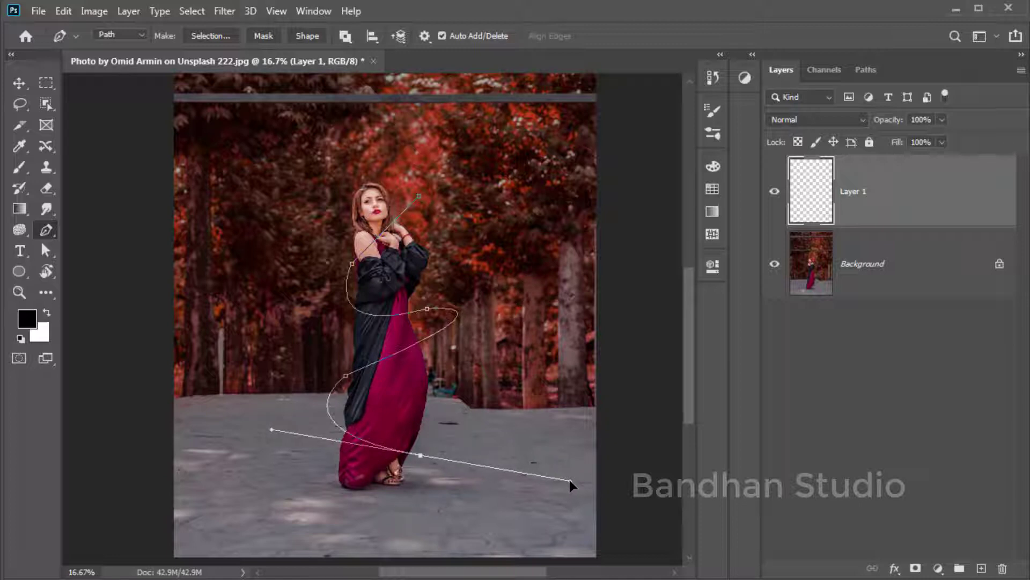
pyautogui.keyDown('alt'); pyautogui.click(420, 455); pyautogui.keyUp('alt')
pyautogui.moveTo(311, 174); pyautogui.dragTo(459, 413)
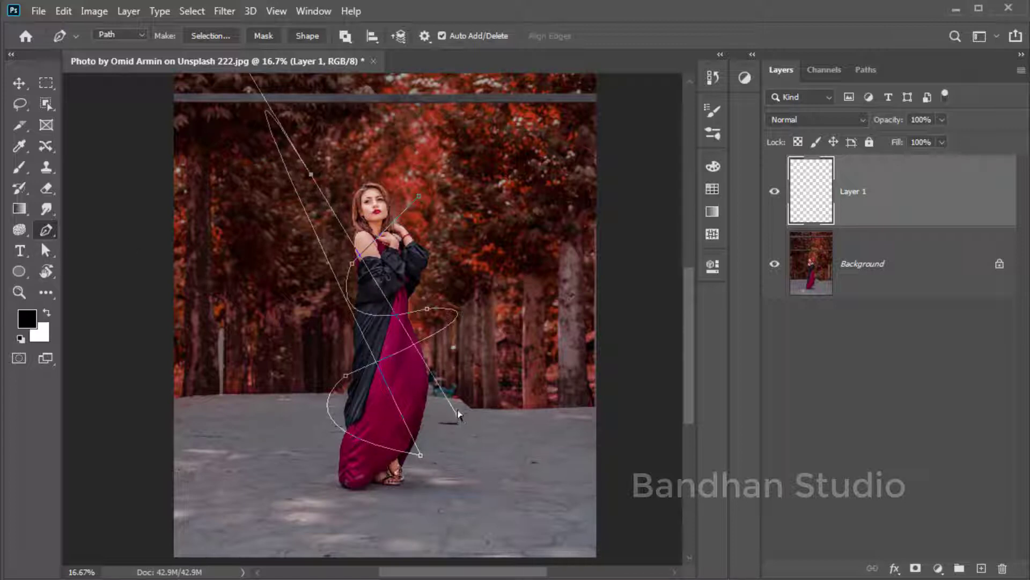
pyautogui.hotkey('ctrl', 'z')
pyautogui.click(46, 251)
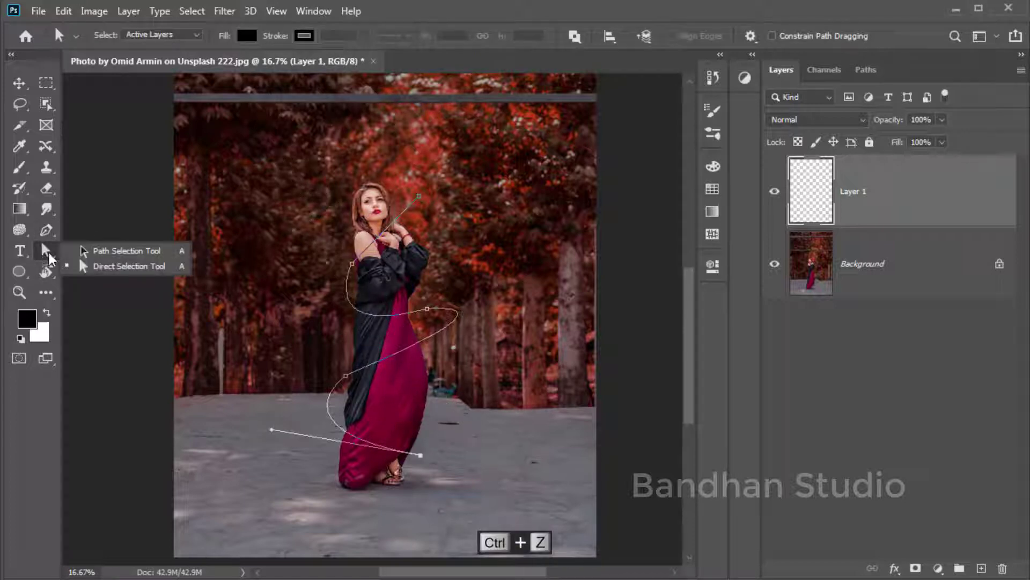
# Deselect the swirl's bottom anchor to hide its handles and make white the foreground colour.
pyautogui.click(123, 267)
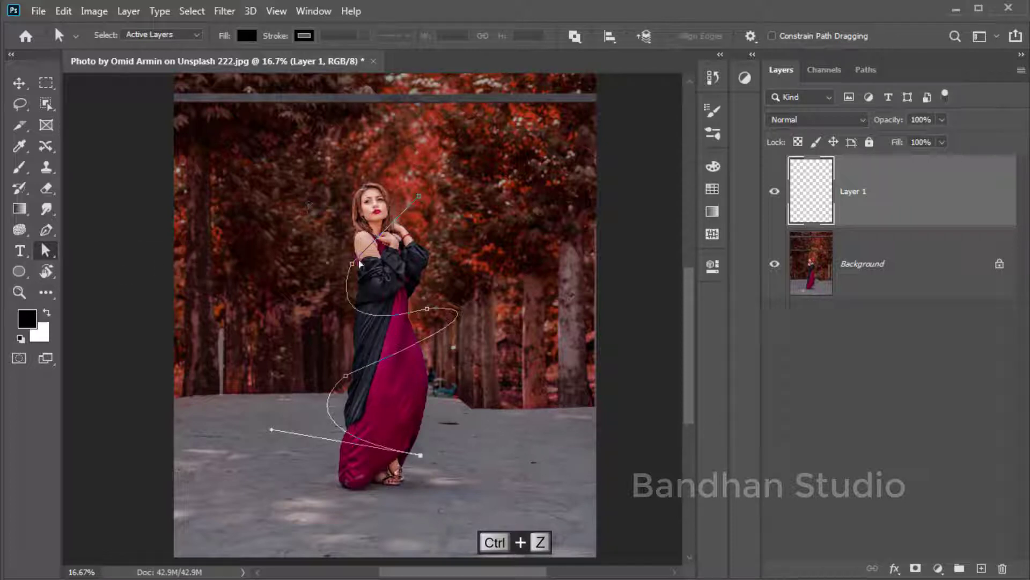
pyautogui.click(508, 518)
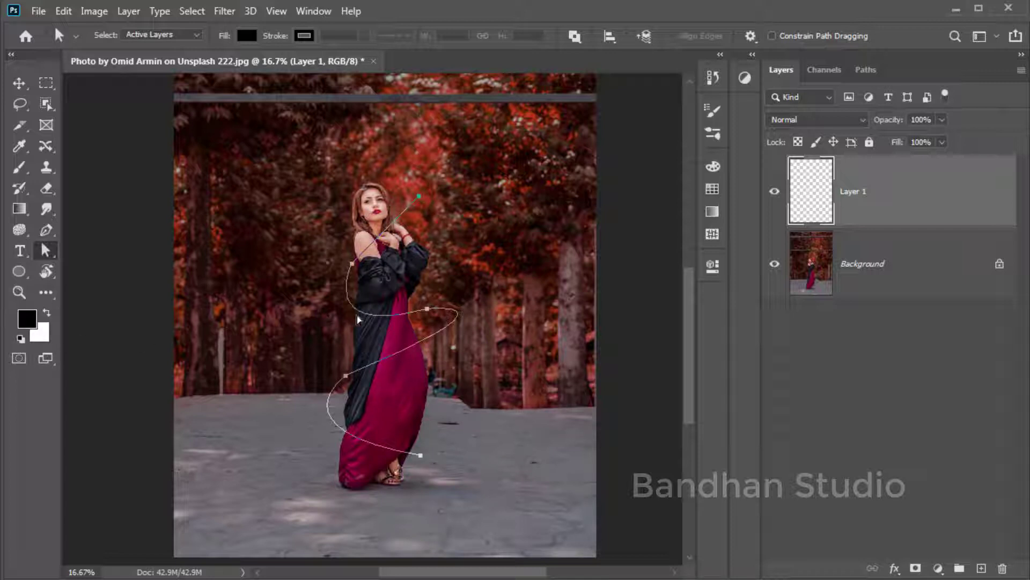
pyautogui.click(46, 312)
# Stroke the swirl path on Layer 1 with the white brush and zoom in on it.
pyautogui.rightClick(422, 313)
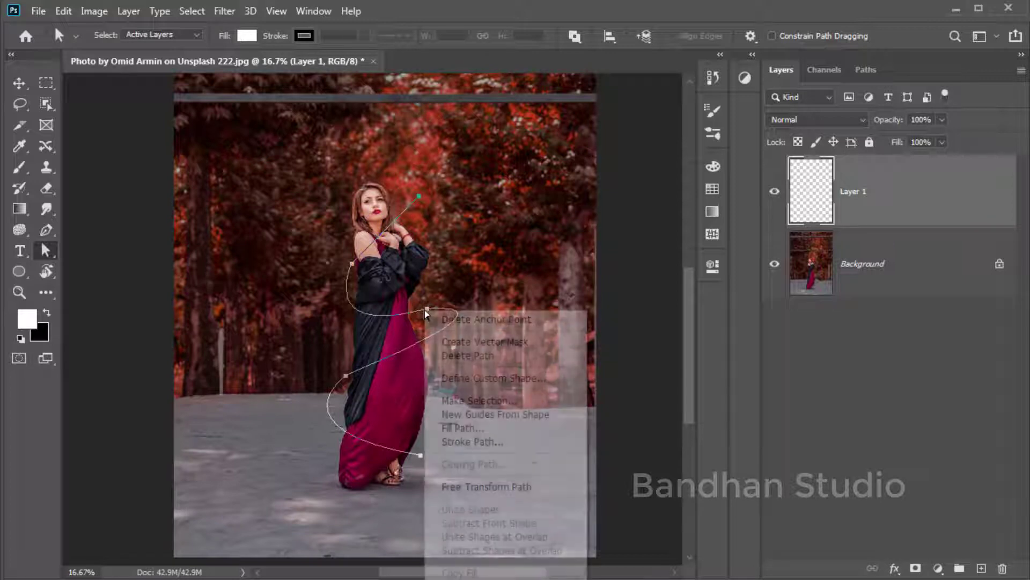
pyautogui.click(505, 442)
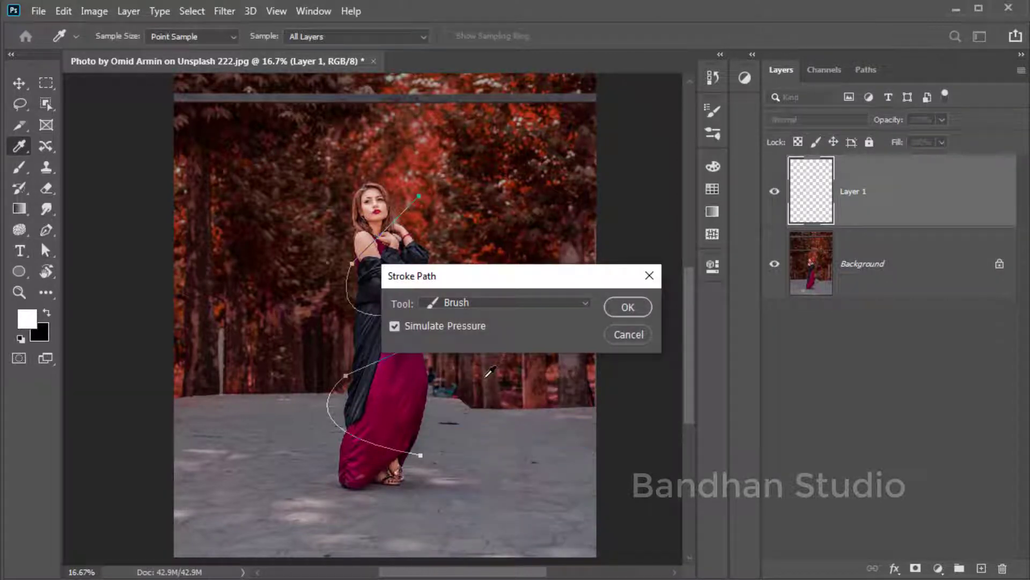
pyautogui.click(628, 307)
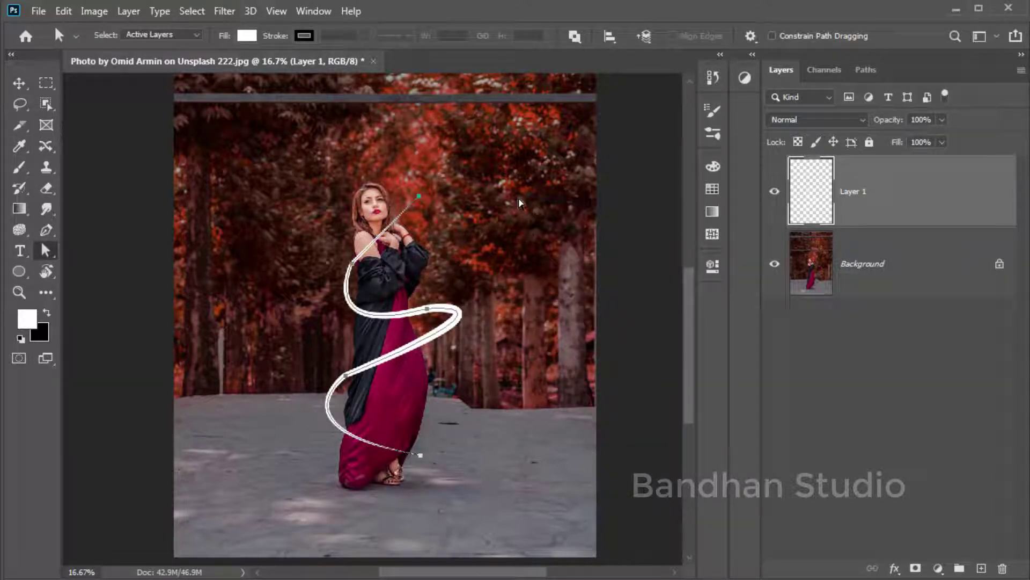
pyautogui.moveTo(283, 127); pyautogui.dragTo(599, 483)
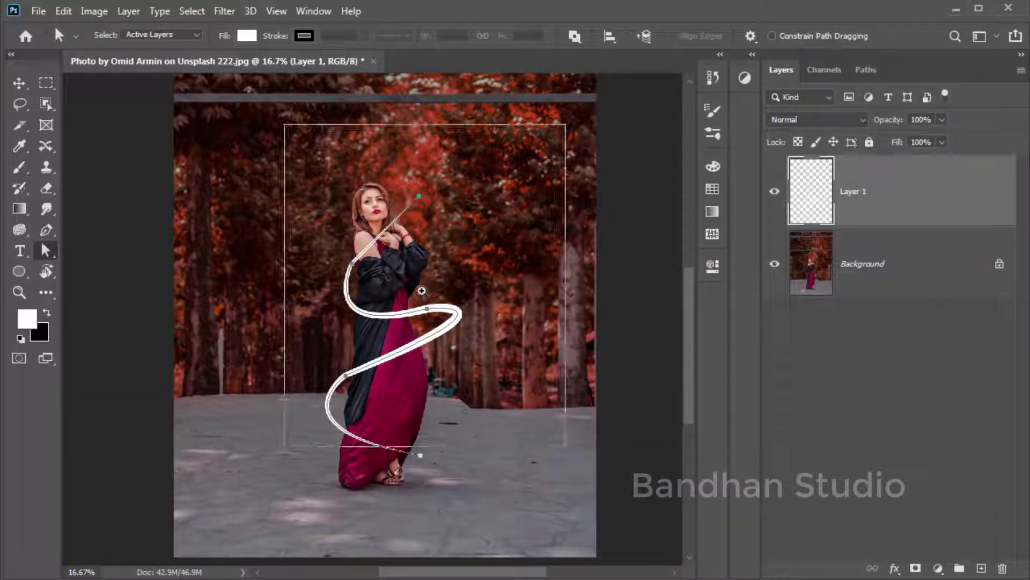
pyautogui.moveTo(424, 414); pyautogui.dragTo(400, 314)
pyautogui.scroll(-1, 400, 314)
pyautogui.scroll(-1, 403, 311)
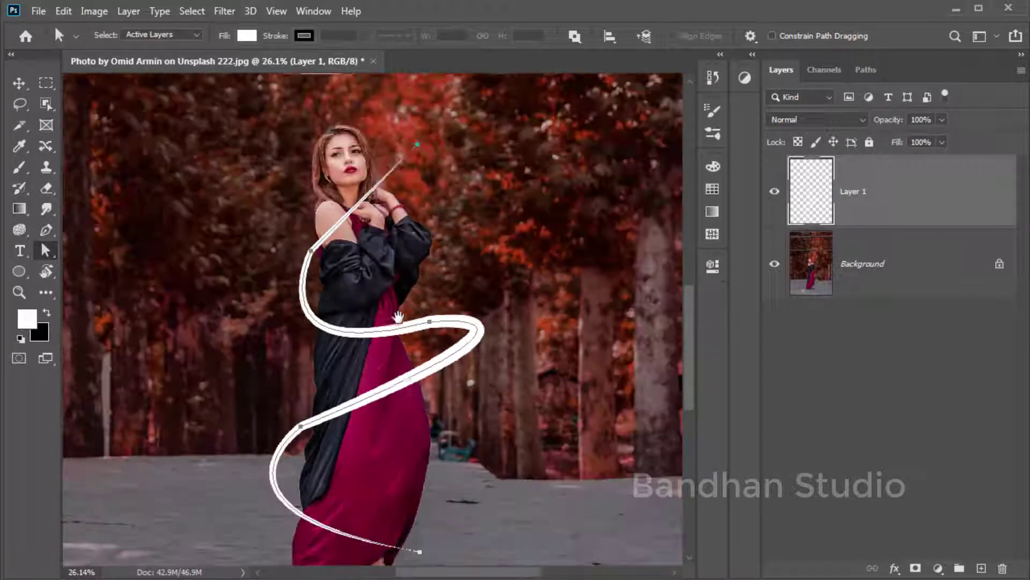
pyautogui.scroll(-2, 426, 306)
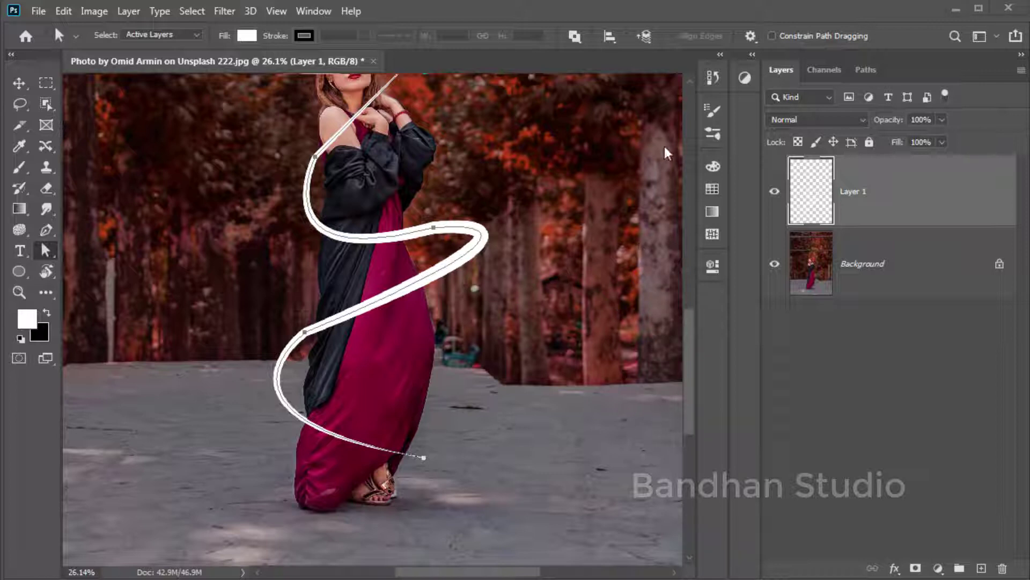
# Deselect the Work Path in the Paths panel to hide its outline, then return to Layers.
pyautogui.click(866, 70)
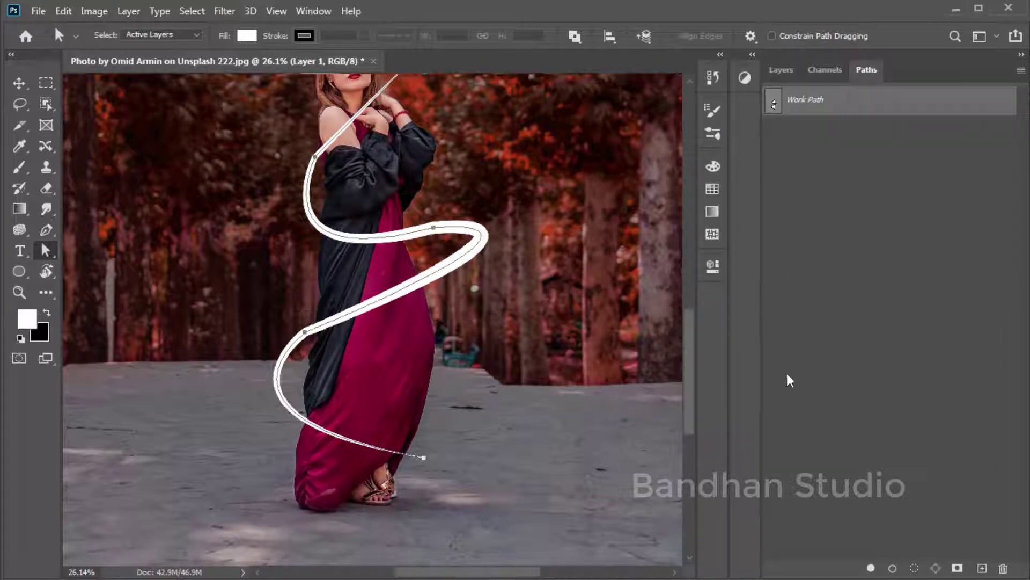
pyautogui.click(850, 371)
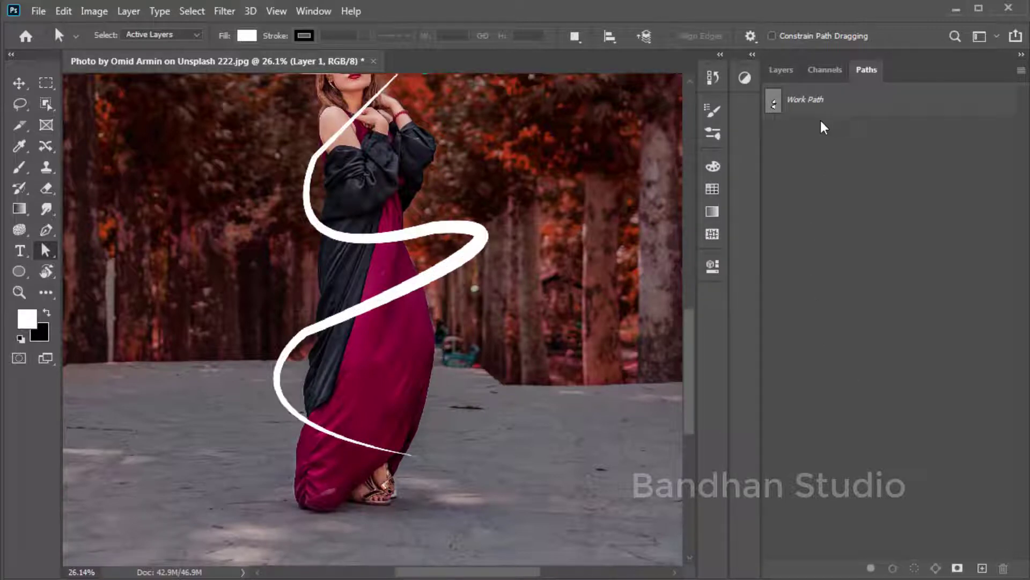
pyautogui.click(781, 70)
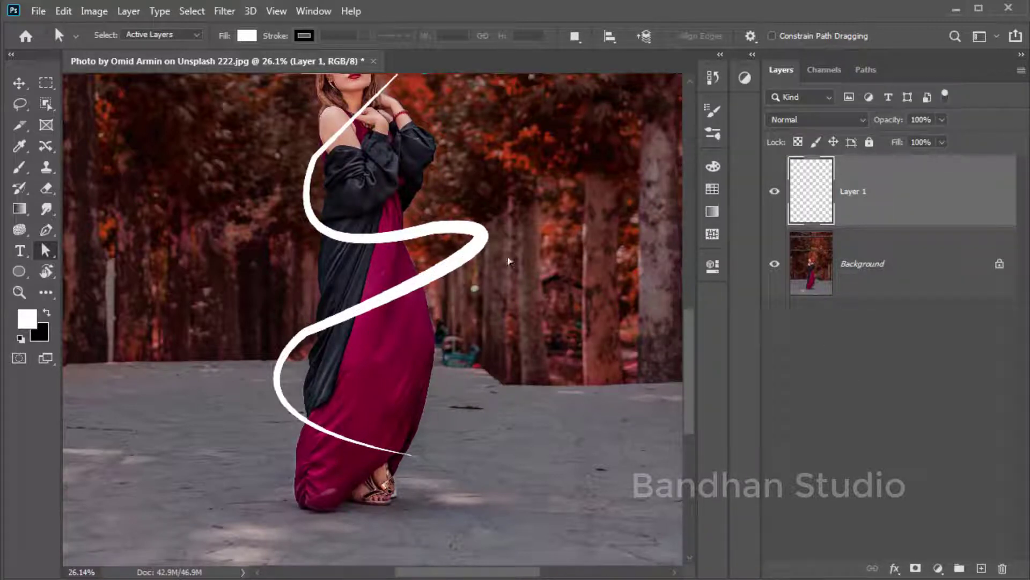
pyautogui.scroll(3, 421, 338)
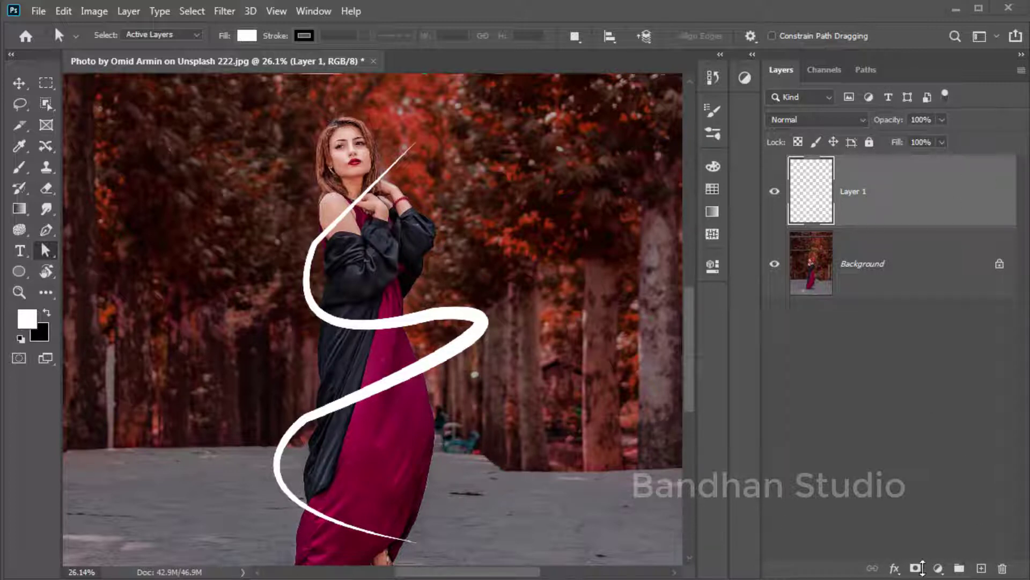
# Add a layer mask to Layer 1 and zoom in on the woman's hair and neck.
pyautogui.click(916, 569)
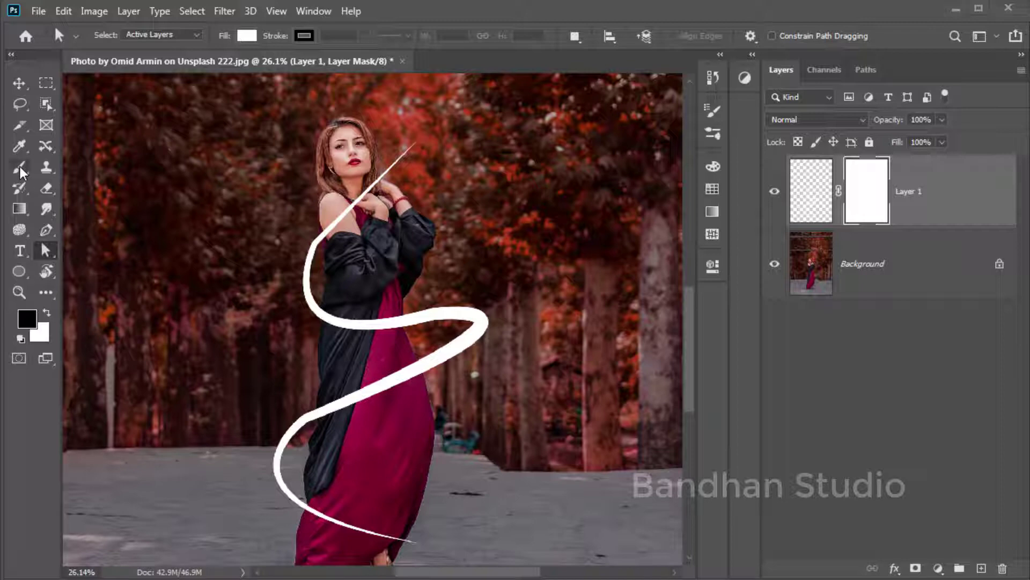
pyautogui.hotkey('ctrl', 'space')
pyautogui.click(368, 192)
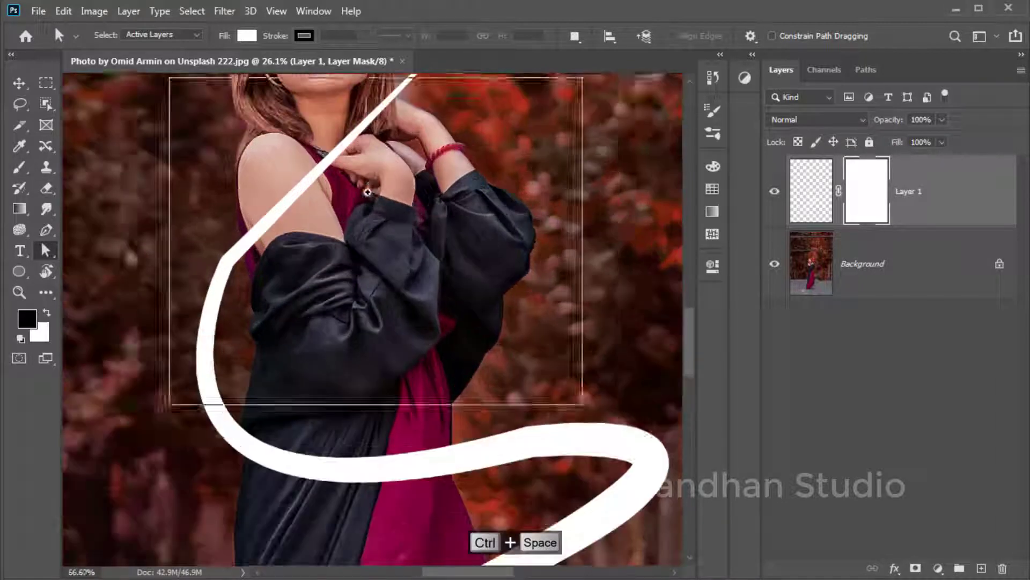
pyautogui.click(367, 192)
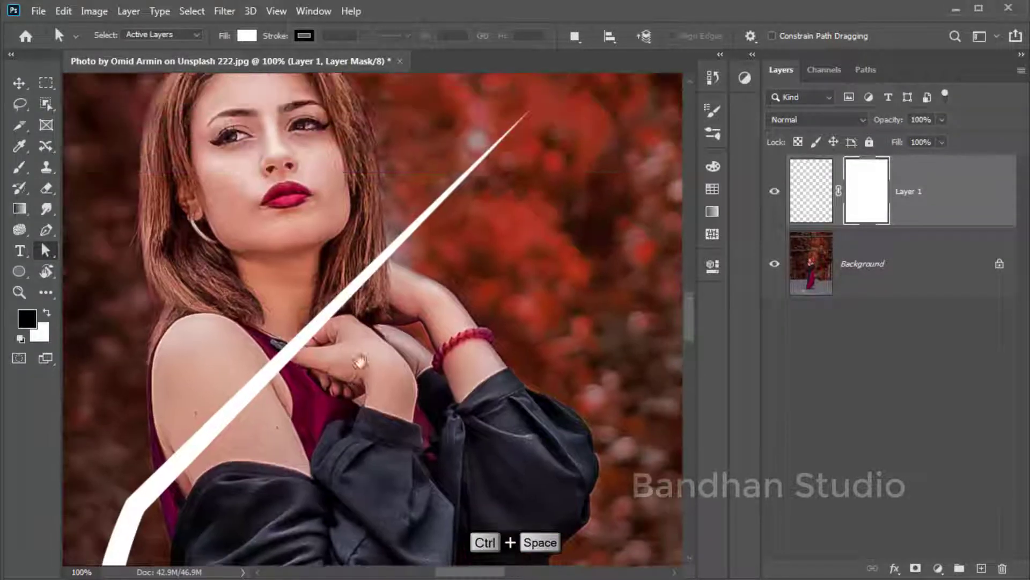
pyautogui.click(385, 270)
pyautogui.click(341, 397)
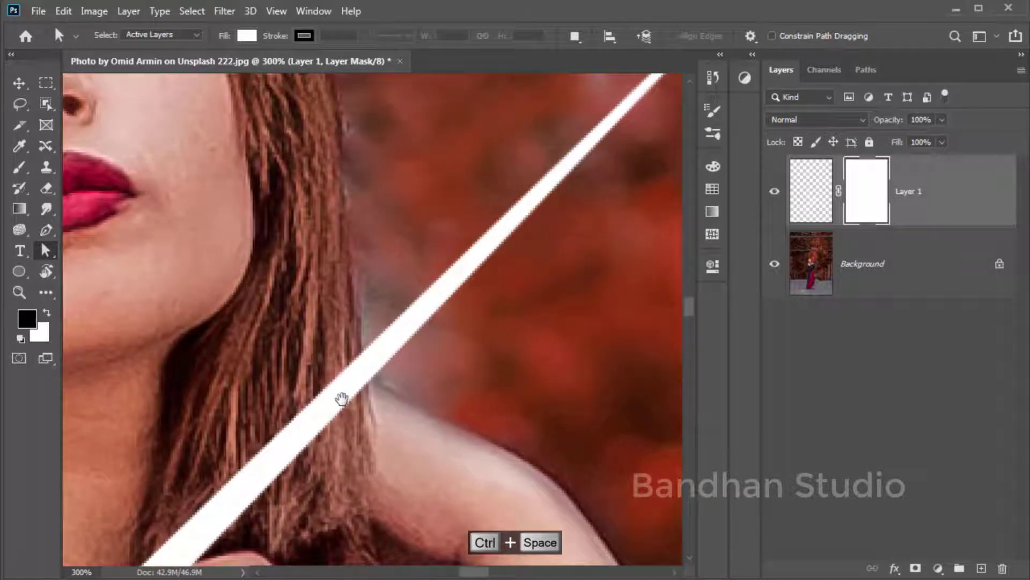
# Paint black on the mask to hide the swirl over the hair and behind the jacket edge.
pyautogui.click(20, 168)
pyautogui.click(304, 433)
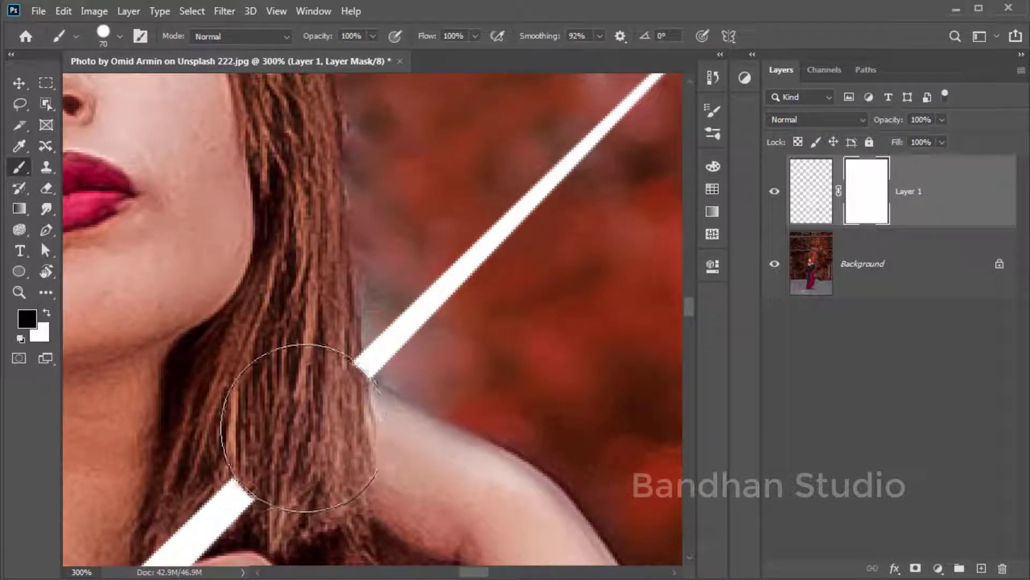
pyautogui.moveTo(193, 537)
pyautogui.mouseDown()
pyautogui.moveTo(279, 376)
pyautogui.moveTo(545, 108)
pyautogui.moveTo(303, 378)
pyautogui.moveTo(237, 416)
pyautogui.moveTo(281, 413)
pyautogui.moveTo(263, 443)
pyautogui.moveTo(265, 485)
pyautogui.moveTo(262, 440)
pyautogui.moveTo(391, 212)
pyautogui.mouseUp()
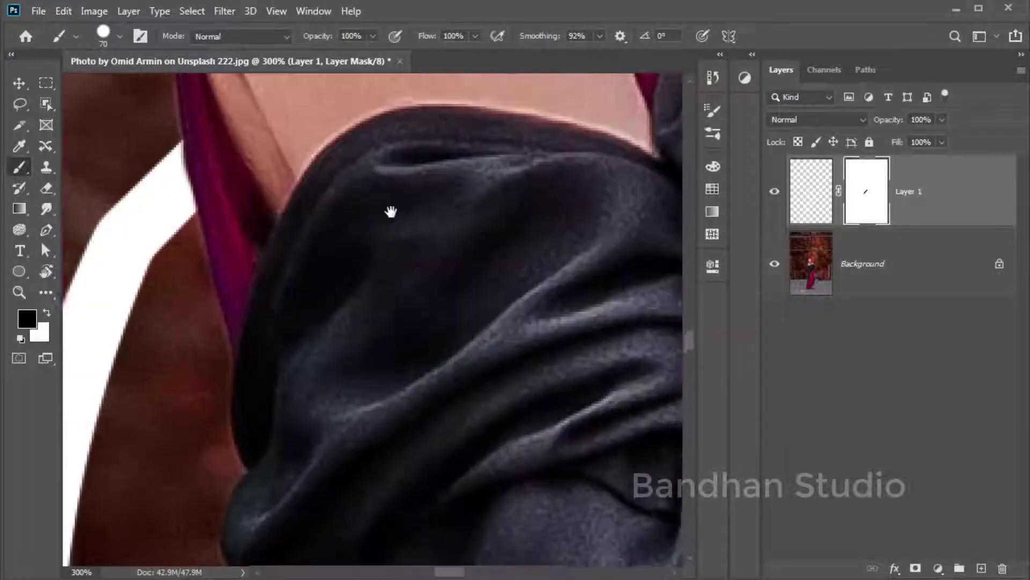
pyautogui.scroll(-5, 385, 268)
pyautogui.moveTo(593, 305); pyautogui.dragTo(421, 245)
pyautogui.moveTo(510, 263); pyautogui.dragTo(476, 248)
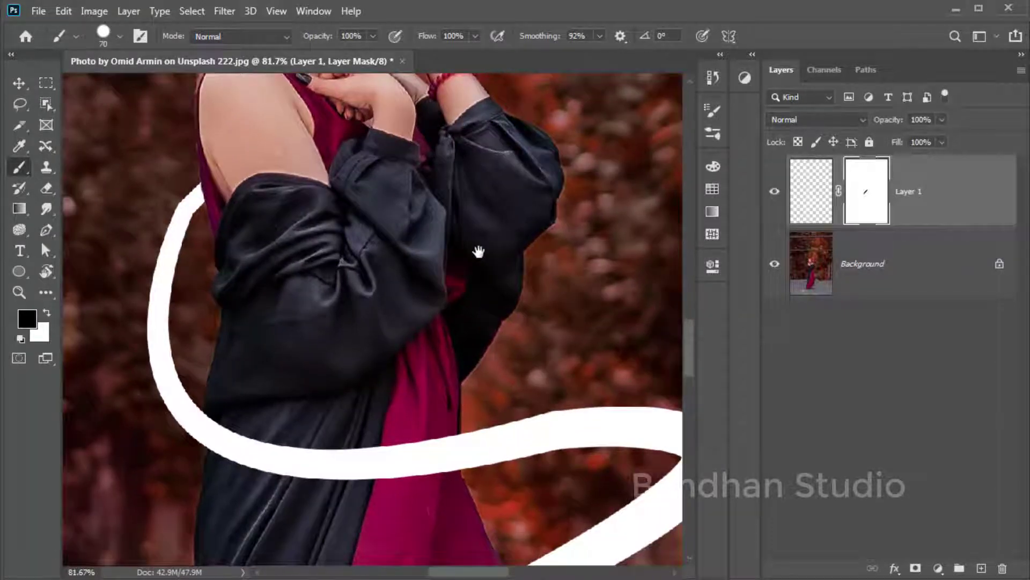
pyautogui.moveTo(541, 281)
pyautogui.mouseDown()
pyautogui.moveTo(503, 255)
pyautogui.moveTo(548, 142)
pyautogui.mouseUp()
pyautogui.moveTo(528, 233); pyautogui.dragTo(515, 260)
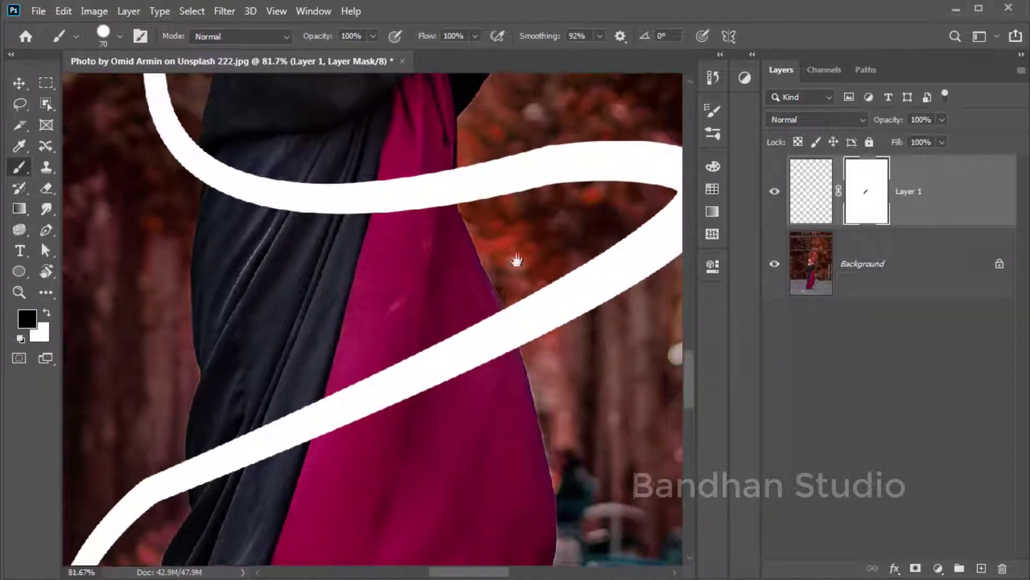
pyautogui.moveTo(490, 325)
pyautogui.mouseDown()
pyautogui.moveTo(495, 354)
pyautogui.moveTo(474, 349)
pyautogui.moveTo(341, 391)
pyautogui.moveTo(203, 471)
pyautogui.moveTo(210, 483)
pyautogui.moveTo(208, 472)
pyautogui.moveTo(231, 457)
pyautogui.moveTo(445, 388)
pyautogui.mouseUp()
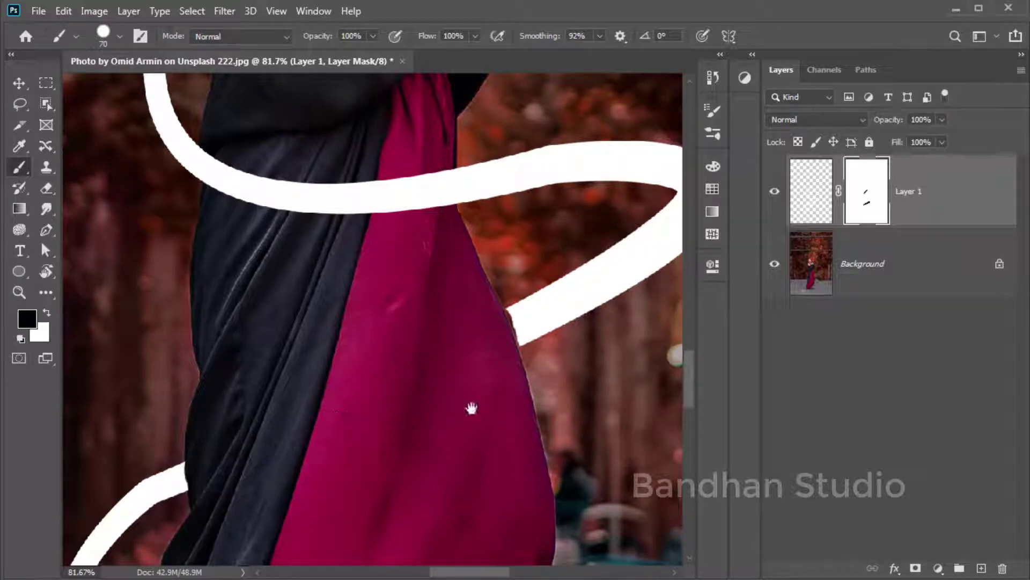
# Switch to white and try painting back the strip's end at the dress edge, undoing the dab.
pyautogui.scroll(-5, 470, 407)
pyautogui.scroll(-1, 470, 408)
pyautogui.scroll(5, 475, 406)
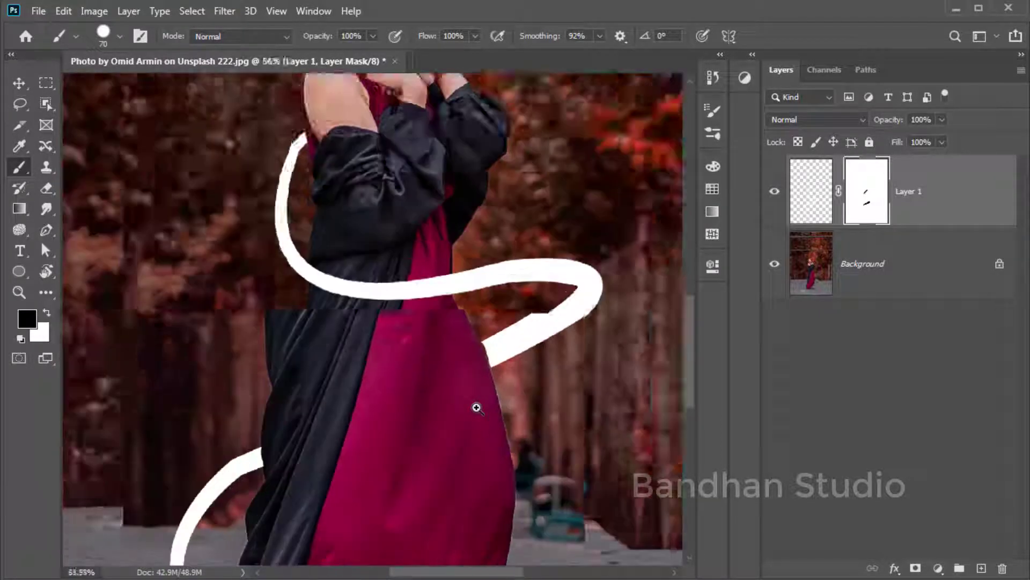
pyautogui.scroll(5, 475, 406)
pyautogui.scroll(2, 475, 406)
pyautogui.moveTo(522, 185)
pyautogui.mouseDown()
pyautogui.moveTo(416, 276)
pyautogui.moveTo(397, 338)
pyautogui.mouseUp()
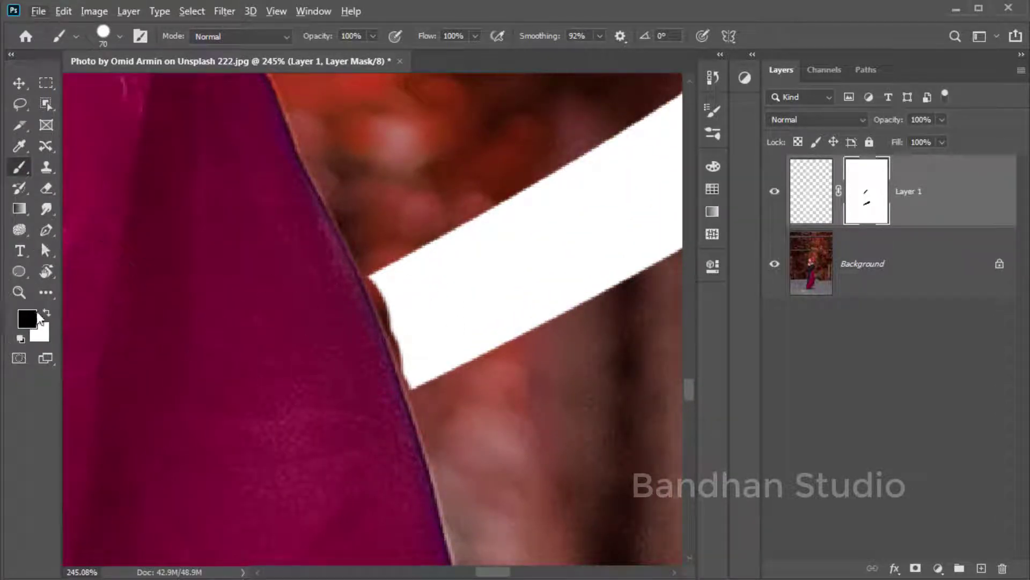
pyautogui.click(48, 313)
pyautogui.click(344, 364)
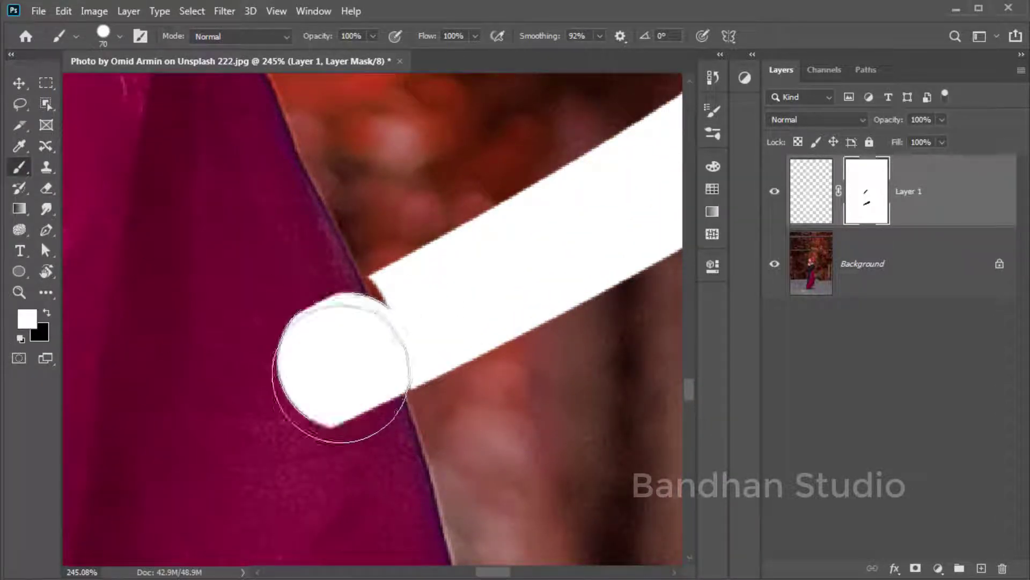
pyautogui.hotkey('ctrl', 'z')
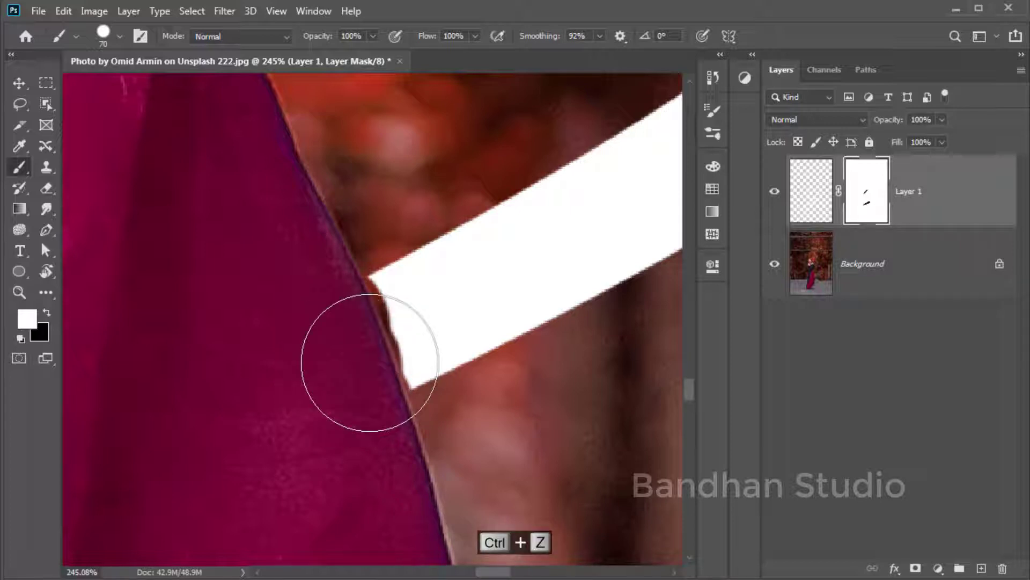
# Shrink the brush to size 9 and paint white to reveal the stroke along the purple dress.
pyautogui.press('[')
pyautogui.press('[')
pyautogui.press('[')
pyautogui.press('[')
pyautogui.press('[')
pyautogui.press('[')
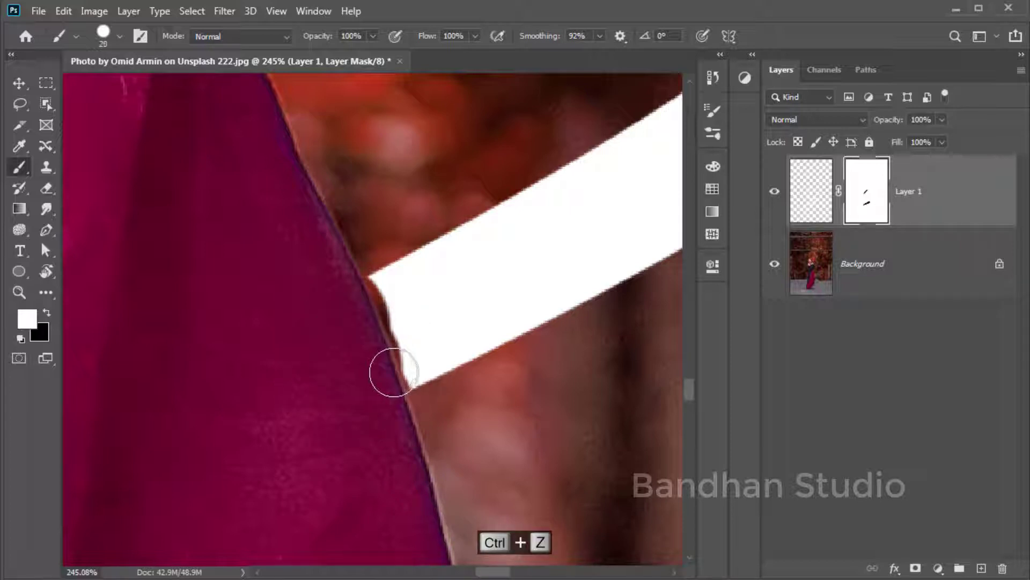
pyautogui.press('[')
pyautogui.press('[')
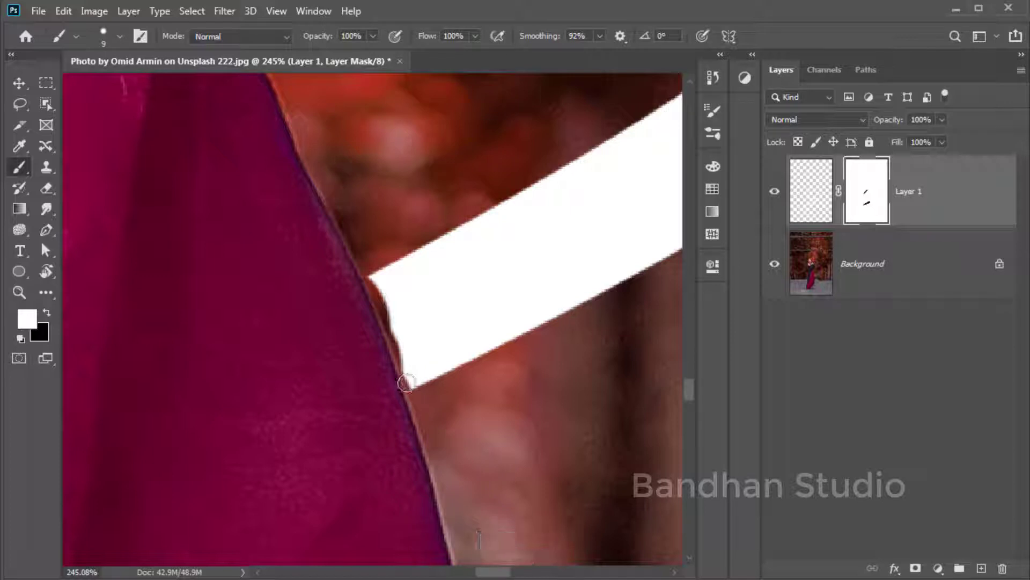
pyautogui.press('[')
pyautogui.moveTo(407, 382); pyautogui.dragTo(372, 279)
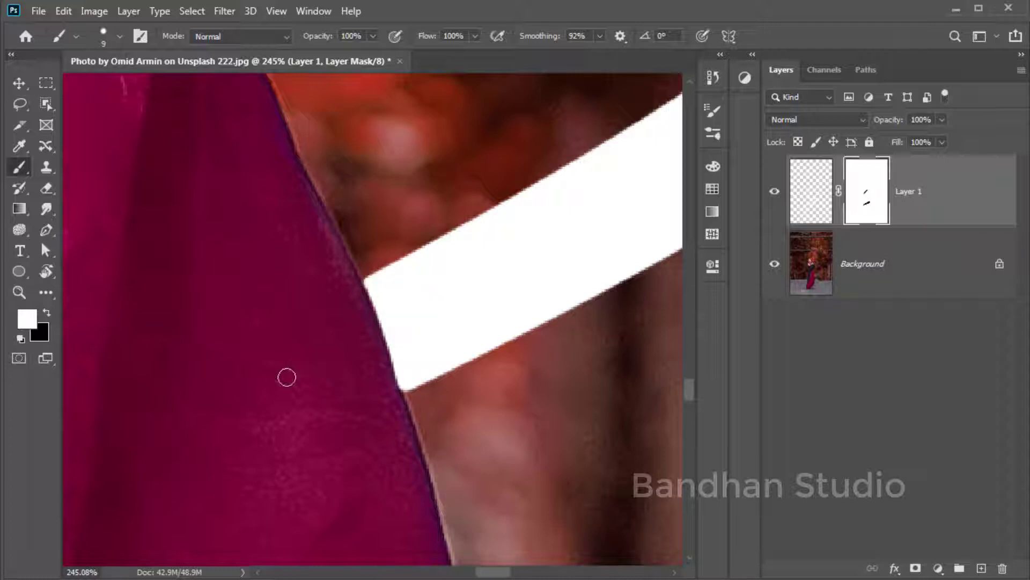
# Paint black to trim the stroke against the dark garment, then zoom back out.
pyautogui.moveTo(220, 379); pyautogui.dragTo(336, 395)
pyautogui.moveTo(278, 382); pyautogui.dragTo(347, 336)
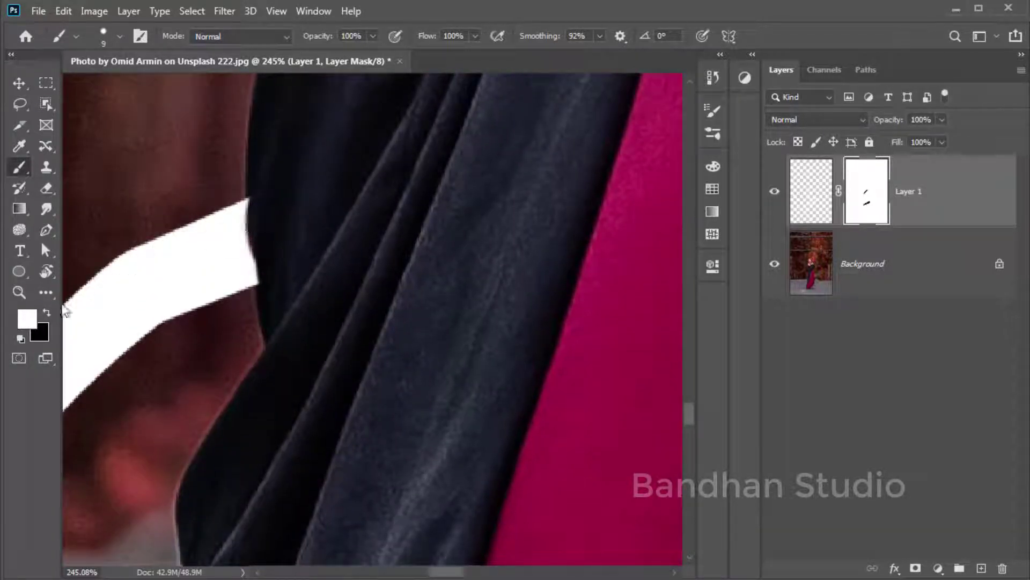
pyautogui.click(47, 311)
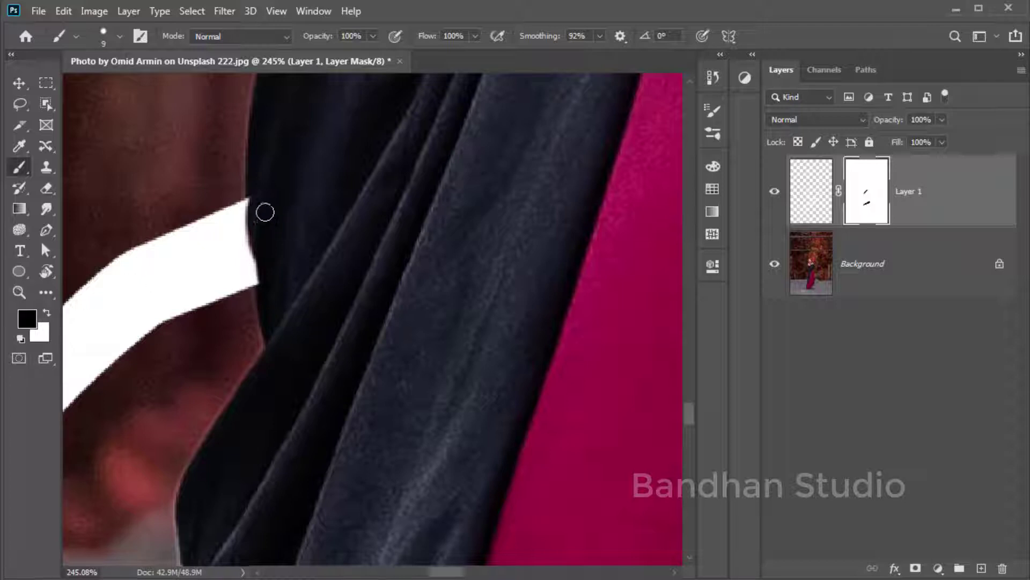
pyautogui.moveTo(256, 201); pyautogui.dragTo(267, 294)
pyautogui.scroll(-2, 400, 310)
pyautogui.scroll(-2, 401, 310)
pyautogui.scroll(-2, 402, 310)
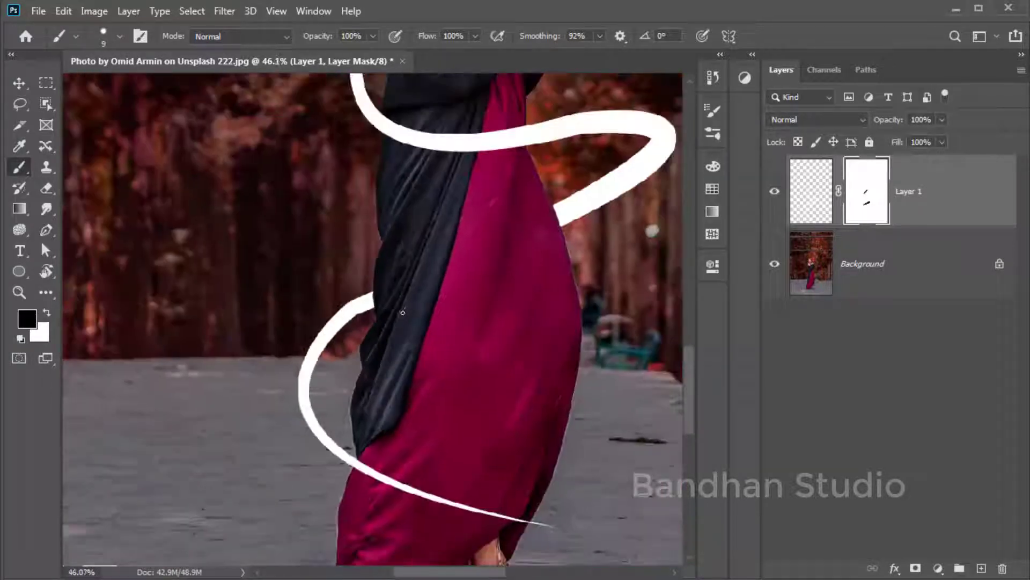
pyautogui.scroll(-2, 427, 318)
pyautogui.scroll(-1, 427, 318)
pyautogui.scroll(-1, 427, 318)
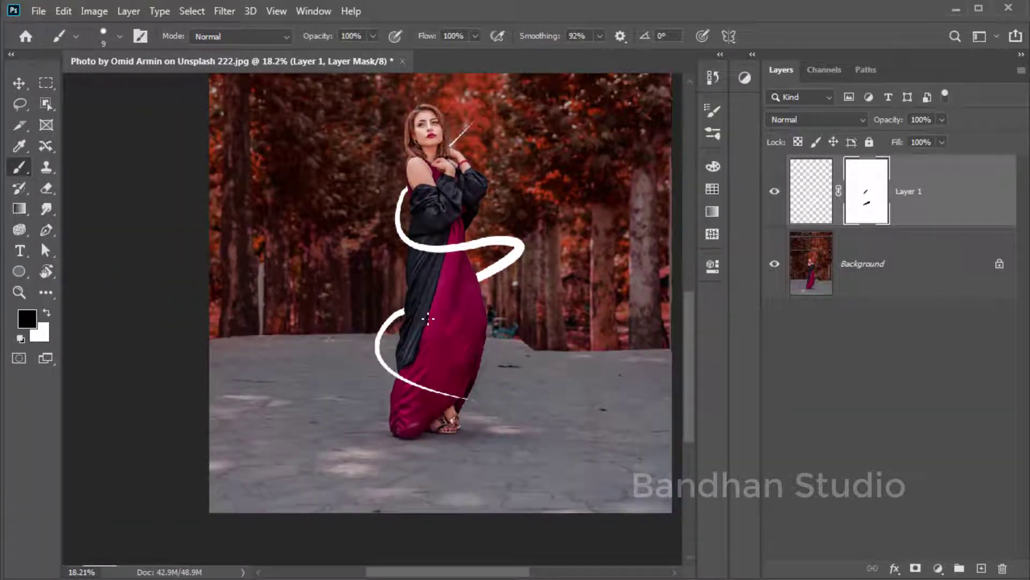
# Open Layer 1's Layer Style via Drop Shadow, leaving Drop Shadow and Gradient Overlay unchecked.
pyautogui.scroll(-1, 553, 241)
pyautogui.moveTo(553, 240); pyautogui.dragTo(495, 298)
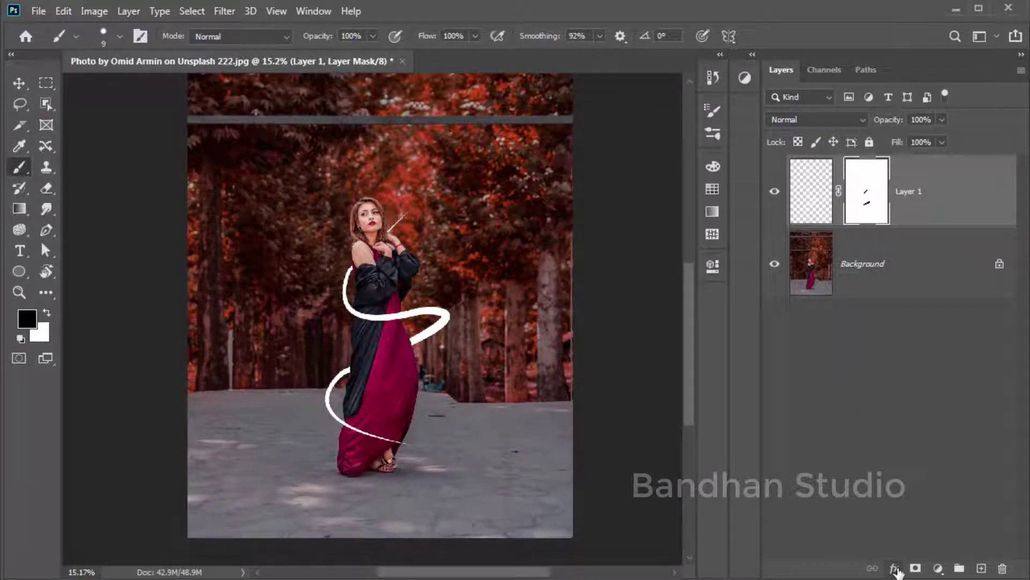
pyautogui.click(895, 570)
pyautogui.press('Escape')
pyautogui.click(895, 570)
pyautogui.click(912, 577)
pyautogui.moveTo(753, 353)
pyautogui.mouseDown()
pyautogui.moveTo(612, 106)
pyautogui.moveTo(650, 94)
pyautogui.moveTo(675, 104)
pyautogui.mouseUp()
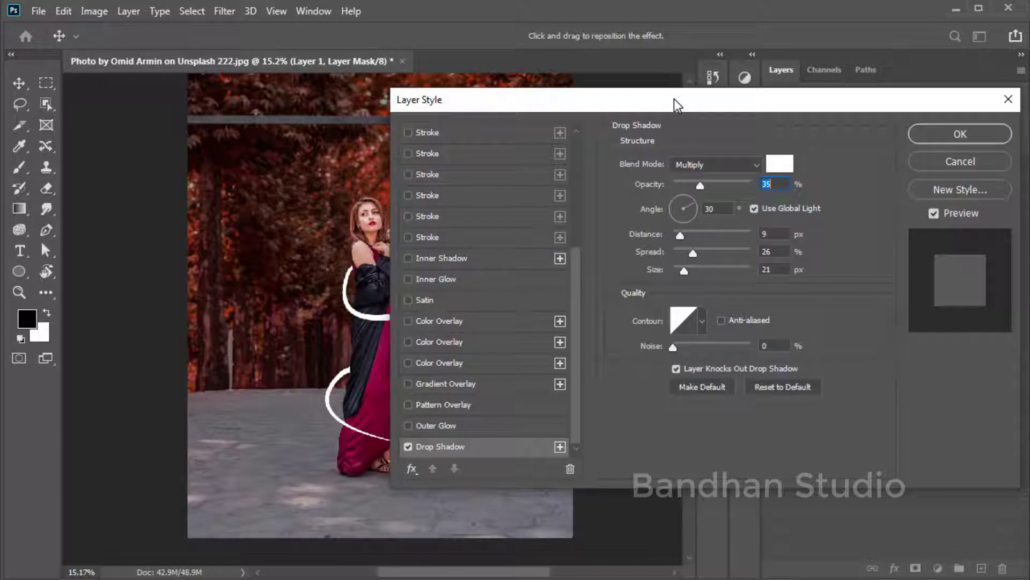
pyautogui.click(408, 448)
pyautogui.click(409, 383)
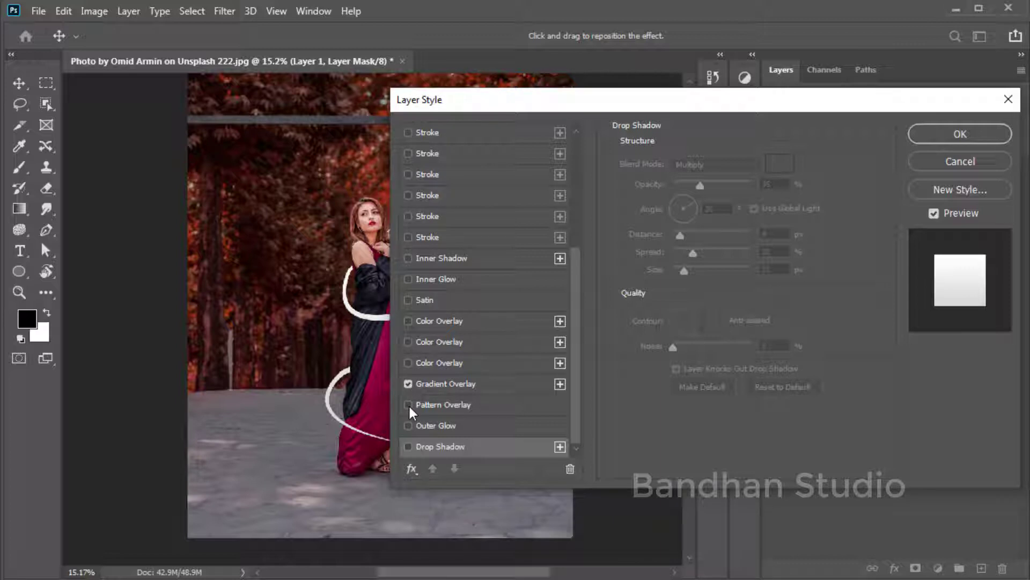
pyautogui.click(407, 383)
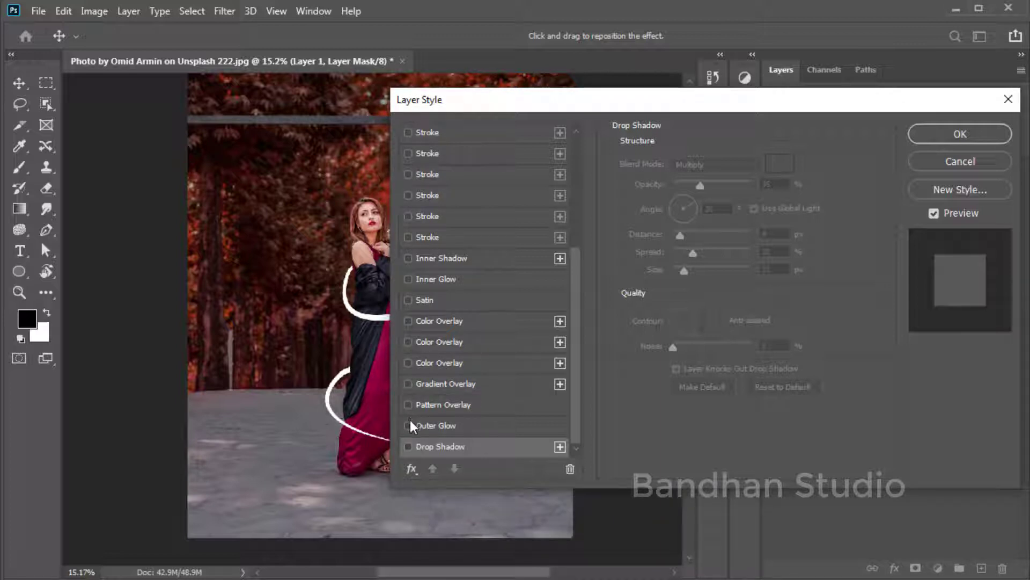
# Enable Outer Glow with 13% opacity, 100% spread, 81% jitter and about 35 px size.
pyautogui.click(408, 424)
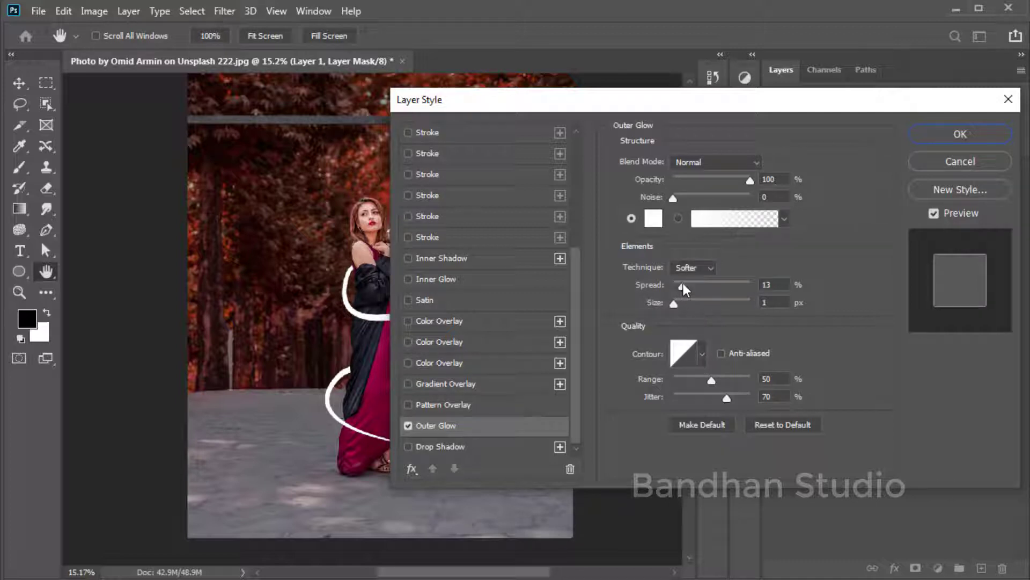
pyautogui.moveTo(683, 284)
pyautogui.mouseDown()
pyautogui.moveTo(753, 283)
pyautogui.moveTo(718, 285)
pyautogui.mouseUp()
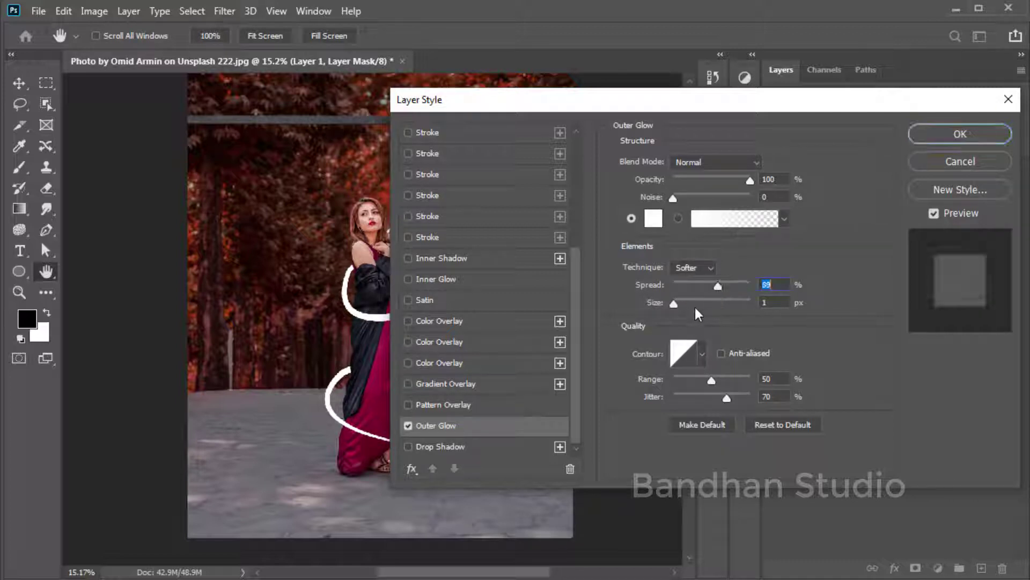
pyautogui.moveTo(673, 310)
pyautogui.mouseDown()
pyautogui.moveTo(697, 305)
pyautogui.moveTo(661, 303)
pyautogui.moveTo(682, 305)
pyautogui.mouseUp()
pyautogui.moveTo(672, 198)
pyautogui.mouseDown()
pyautogui.moveTo(731, 200)
pyautogui.moveTo(673, 199)
pyautogui.mouseUp()
pyautogui.moveTo(749, 179); pyautogui.dragTo(684, 184)
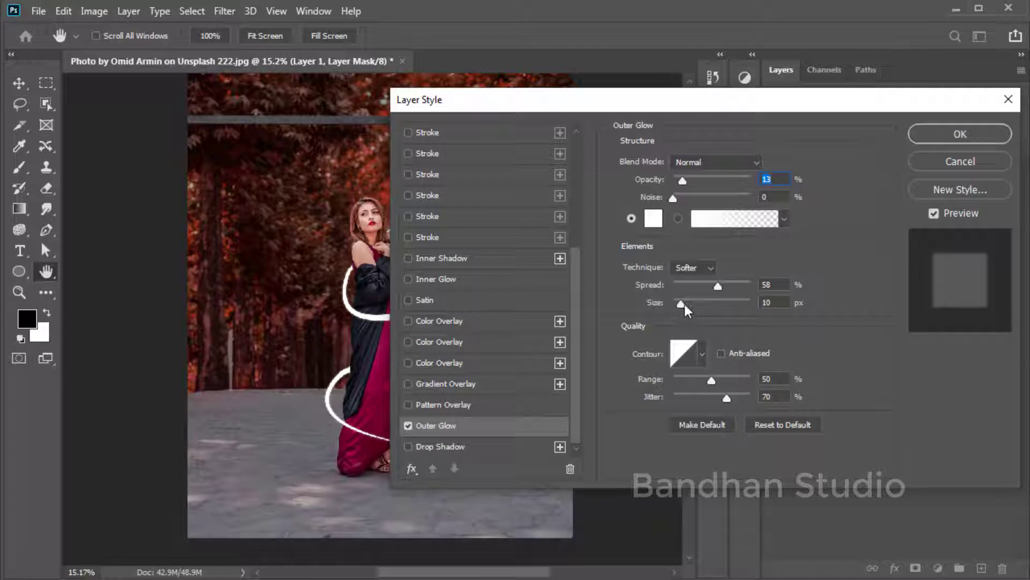
pyautogui.moveTo(685, 305)
pyautogui.mouseDown()
pyautogui.moveTo(703, 304)
pyautogui.moveTo(688, 304)
pyautogui.mouseUp()
pyautogui.moveTo(742, 285); pyautogui.dragTo(754, 281)
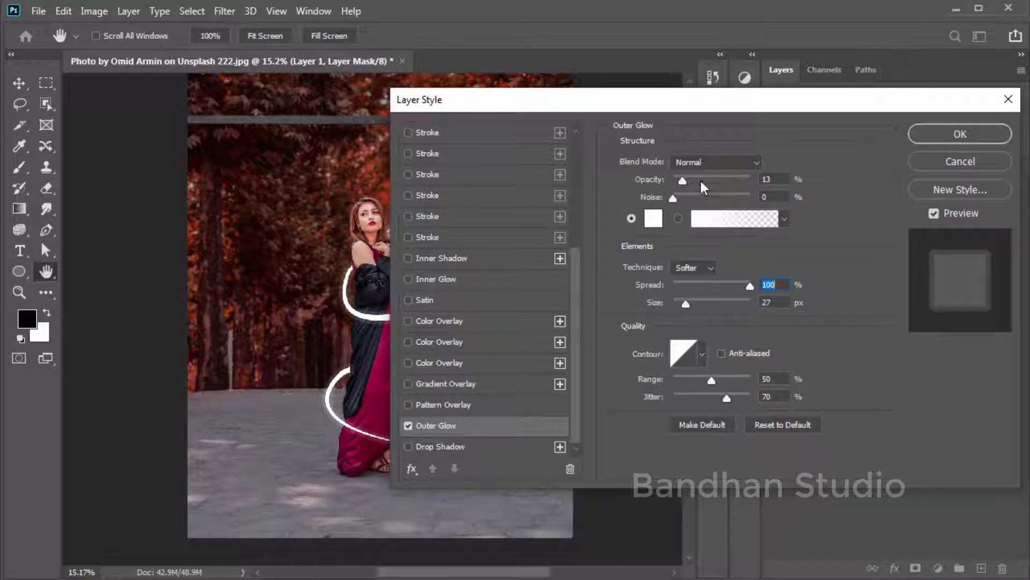
pyautogui.click(674, 198)
pyautogui.moveTo(728, 398); pyautogui.dragTo(744, 398)
pyautogui.moveTo(687, 303); pyautogui.dragTo(685, 304)
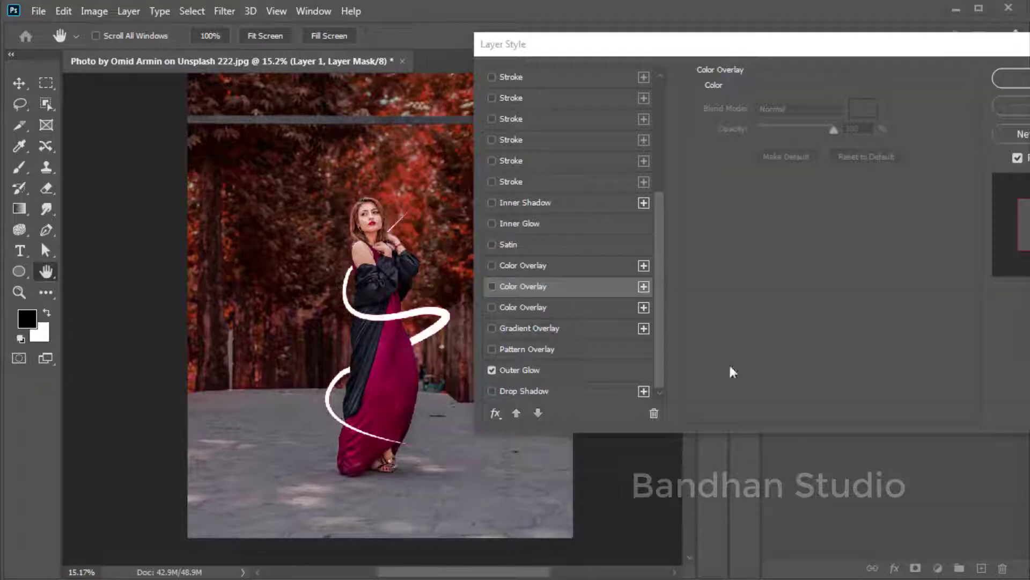
# Add a #abb600 yellow-green Color Overlay to the swirl and apply the layer style.
pyautogui.click(555, 369)
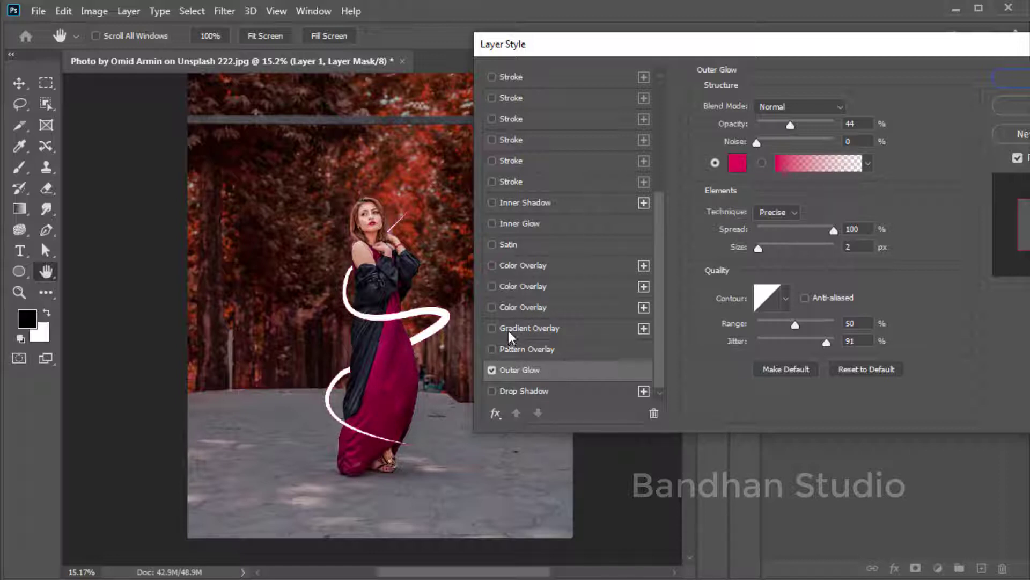
pyautogui.click(513, 286)
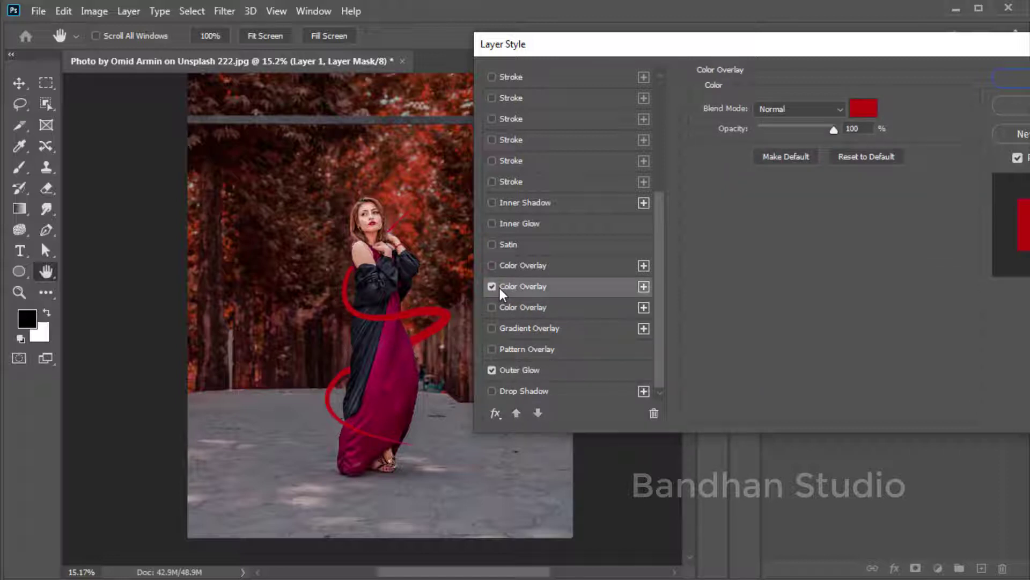
pyautogui.click(864, 112)
pyautogui.click(608, 162)
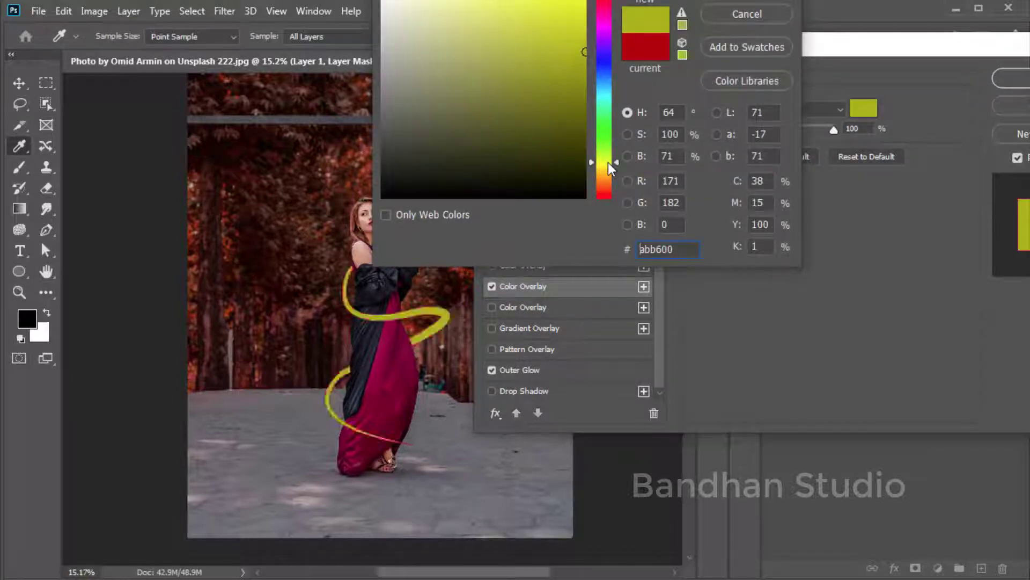
pyautogui.press('Return')
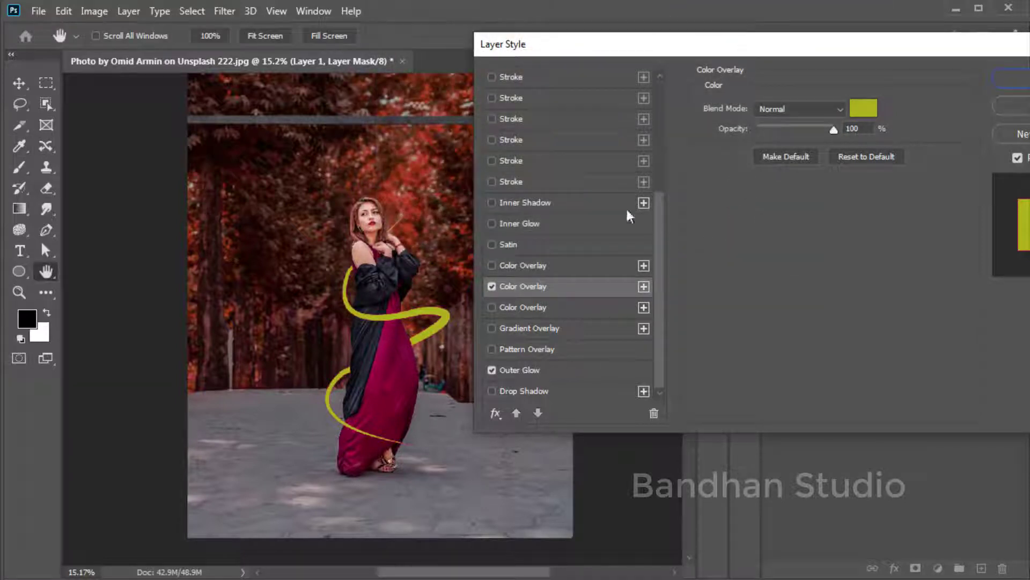
pyautogui.press('Return')
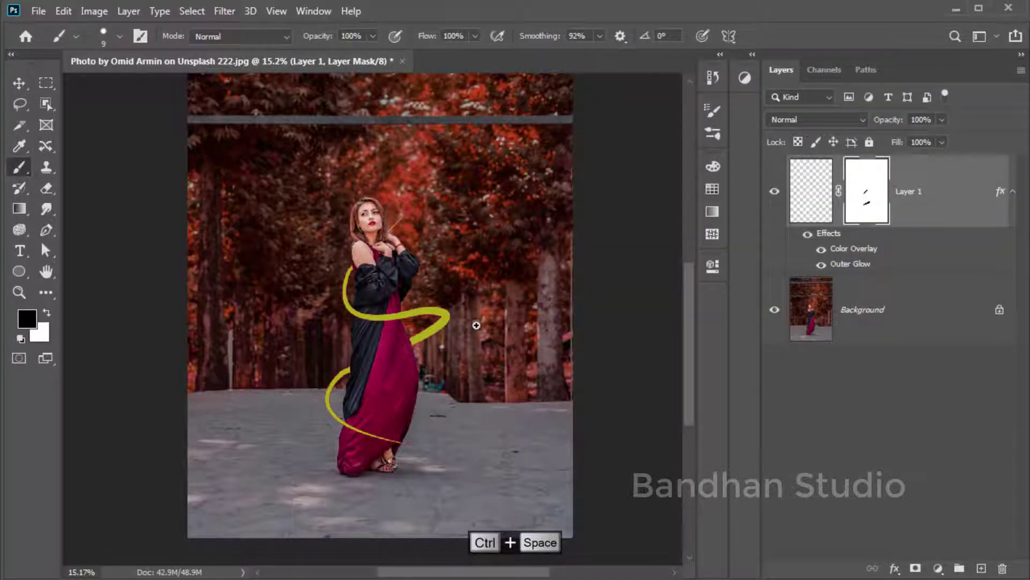
pyautogui.keyDown('ctrl'); pyautogui.keyDown('space'); pyautogui.click(470, 324); pyautogui.keyUp('space'); pyautogui.keyUp('ctrl')
pyautogui.keyDown('ctrl'); pyautogui.keyDown('space'); pyautogui.click(346, 327); pyautogui.keyUp('space'); pyautogui.keyUp('ctrl')
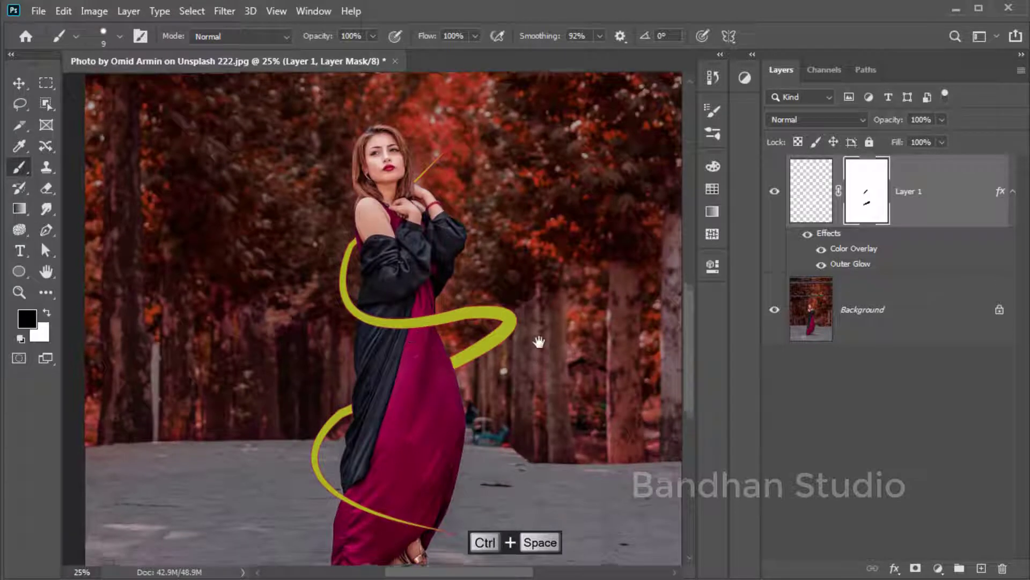
pyautogui.moveTo(536, 340); pyautogui.dragTo(528, 317)
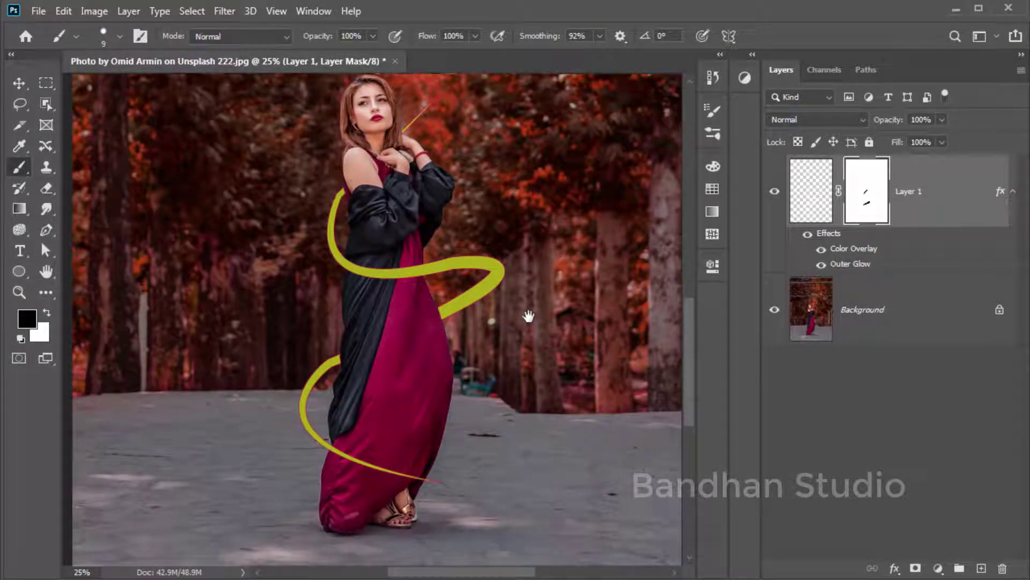
pyautogui.moveTo(420, 325); pyautogui.dragTo(357, 316)
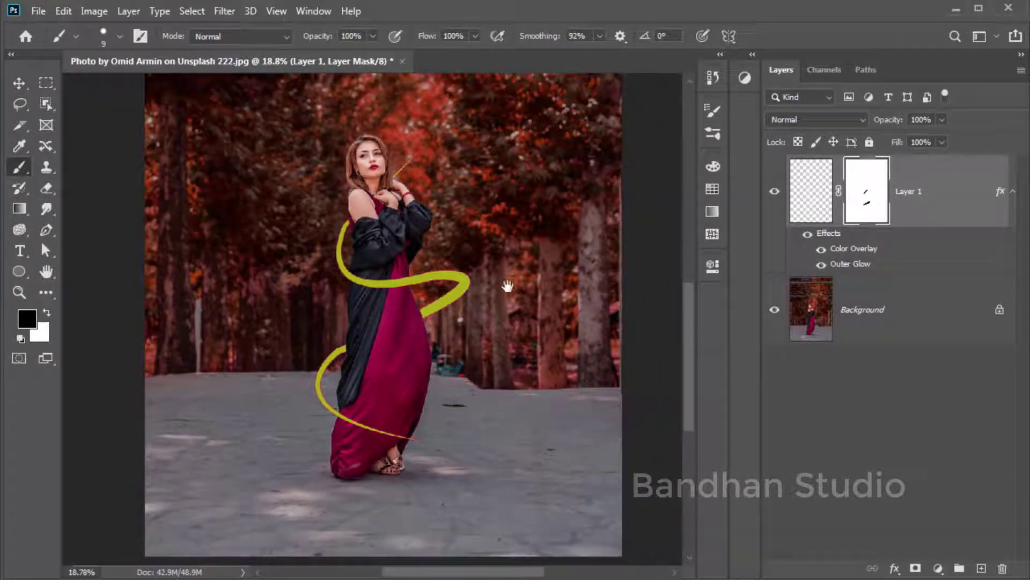
pyautogui.moveTo(517, 271); pyautogui.dragTo(505, 299)
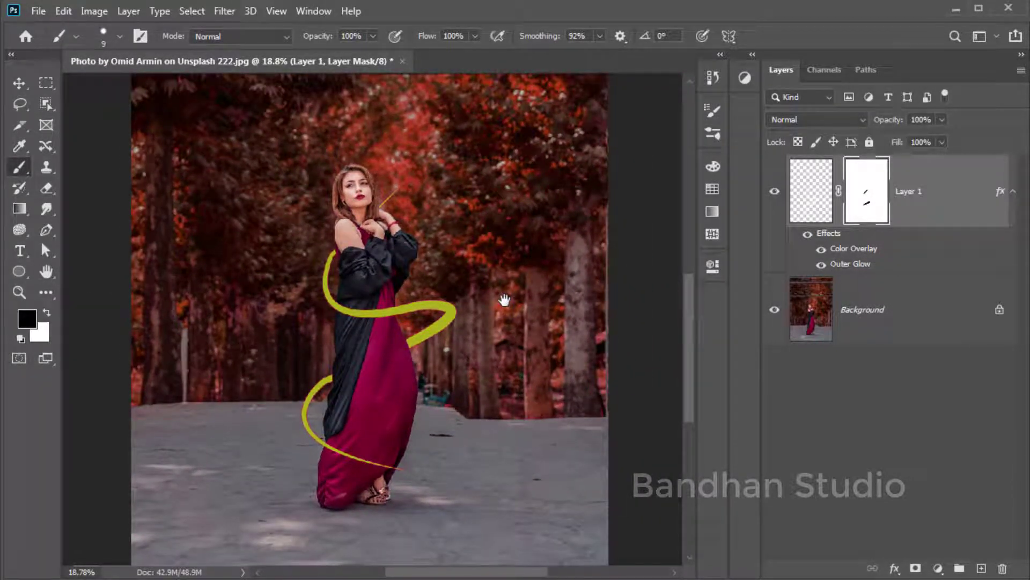